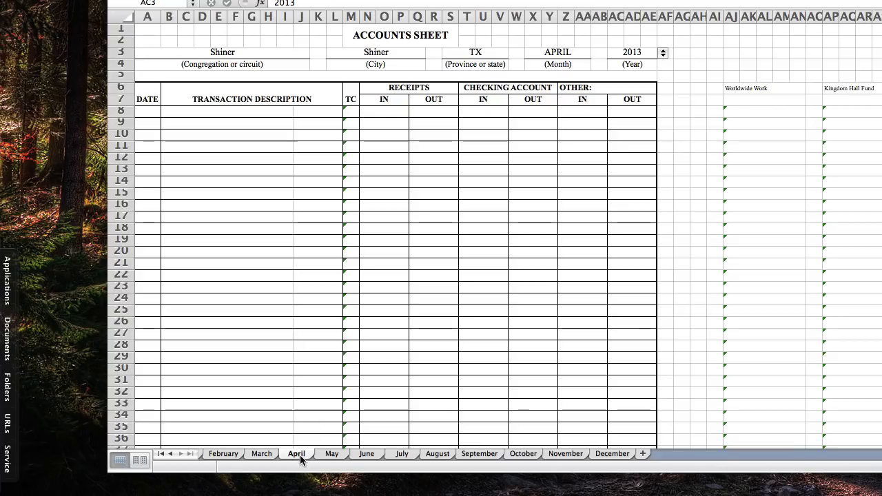
Open the April sheet and review its transaction table, branch office entries and accounts sheet reconciliation section
{"action": "left_click", "coordinate": [302, 454]}
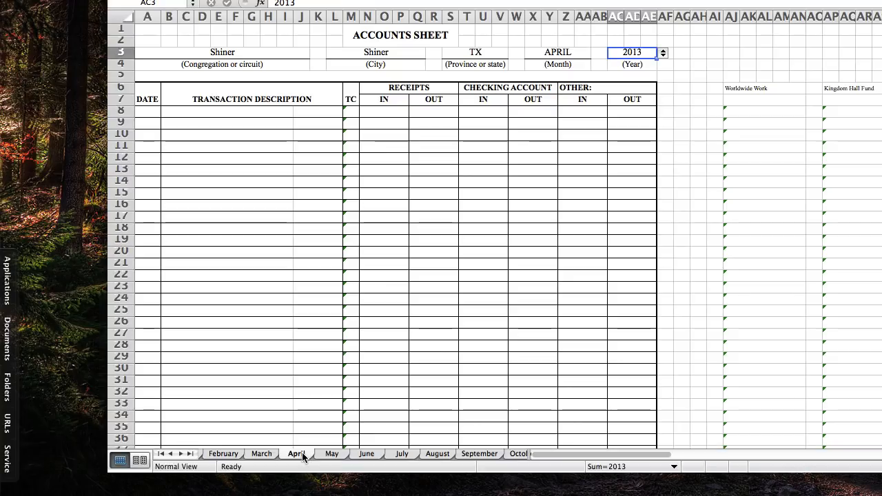
{"action": "scroll", "coordinate": [290, 294], "scroll_direction": "down", "scroll_amount": 10}
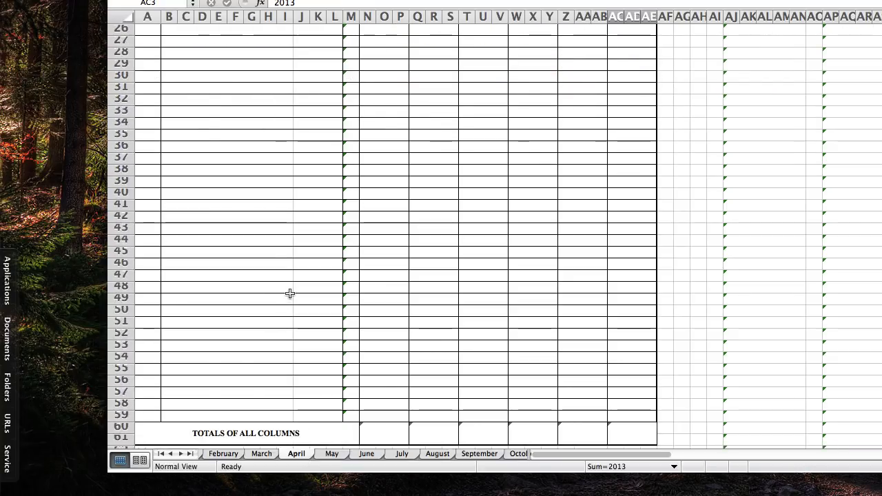
{"action": "scroll", "coordinate": [289, 293], "scroll_direction": "down", "scroll_amount": 8}
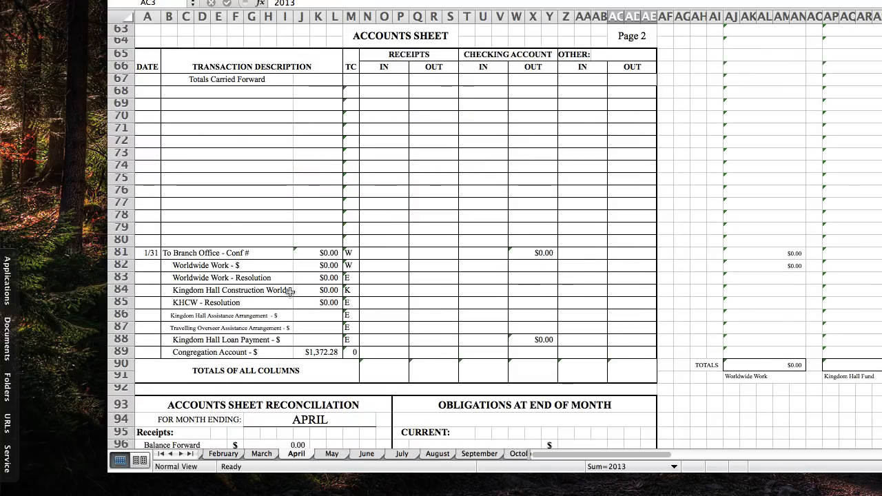
{"action": "scroll", "coordinate": [289, 292], "scroll_direction": "down", "scroll_amount": 6}
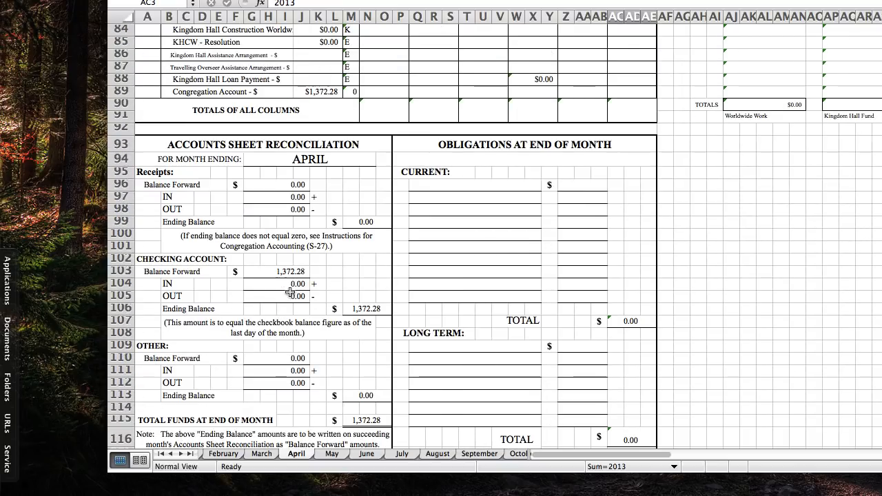
{"action": "scroll", "coordinate": [289, 293], "scroll_direction": "down", "scroll_amount": 3}
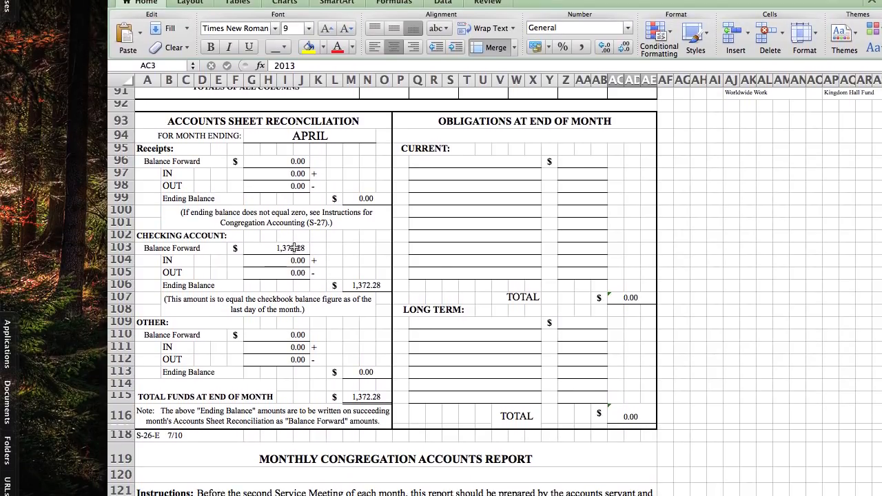
{"action": "scroll", "coordinate": [303, 259], "scroll_direction": "up", "scroll_amount": 3}
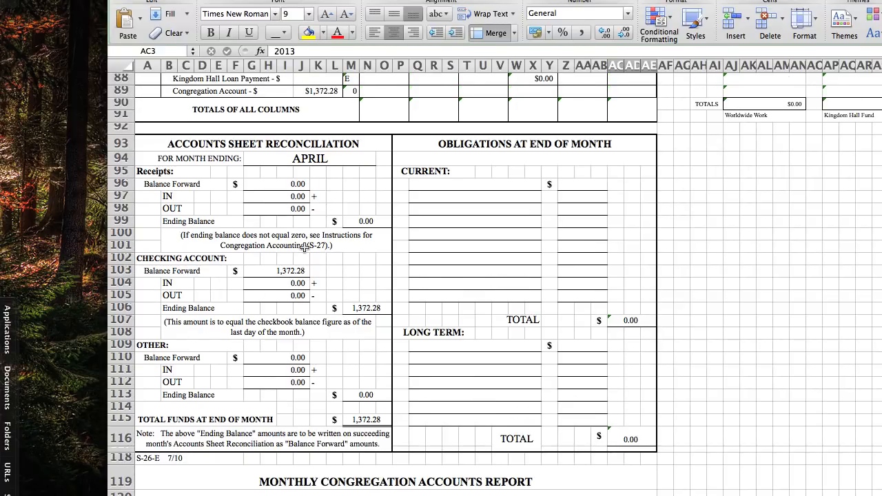
{"action": "scroll", "coordinate": [304, 246], "scroll_direction": "up", "scroll_amount": 5}
{"action": "scroll", "coordinate": [301, 247], "scroll_direction": "up", "scroll_amount": 20}
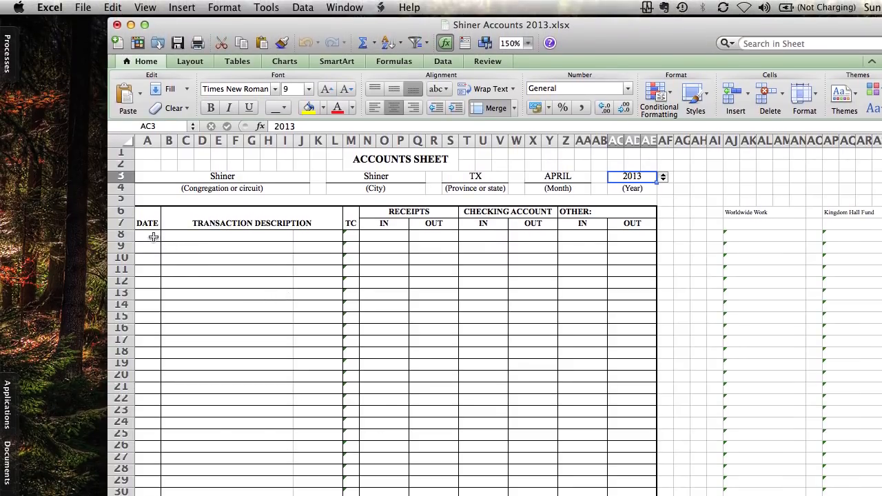
Enter the date 3-3 in the first two transaction rows, A8 and A9
{"action": "left_click", "coordinate": [153, 226]}
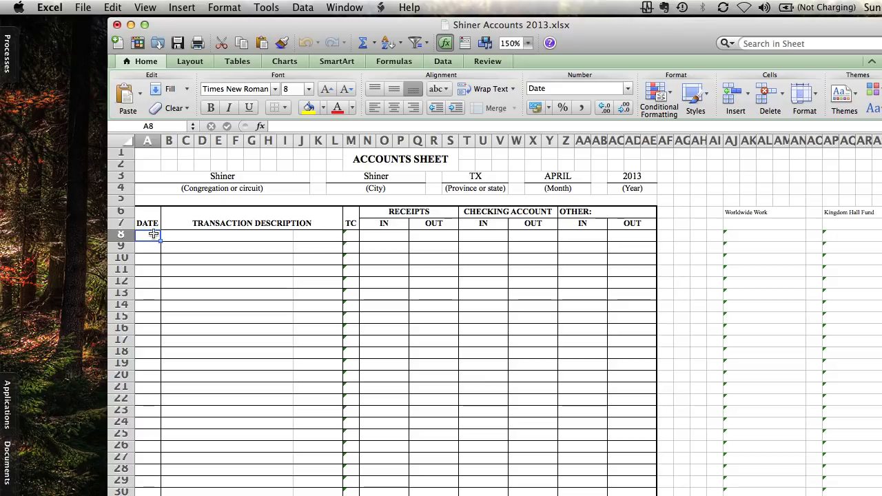
{"action": "type", "text": "3-3"}
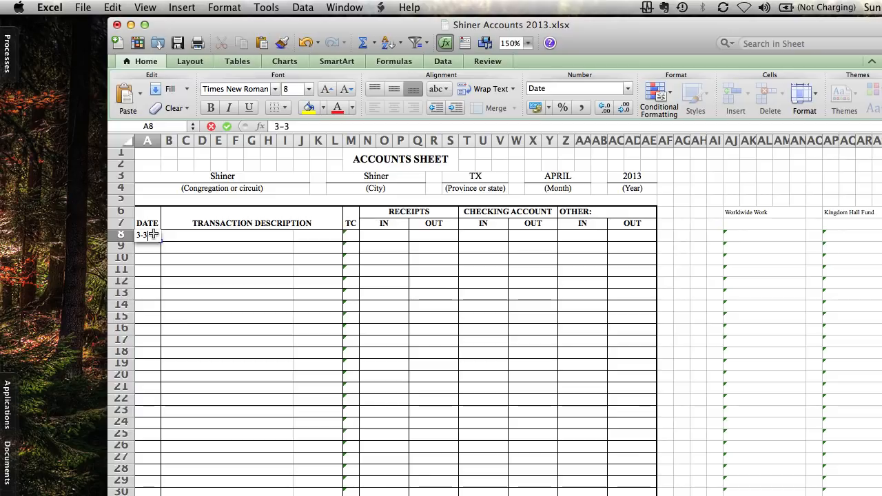
{"action": "key", "text": "Return"}
{"action": "type", "text": "3-3"}
{"action": "key", "text": "Return"}
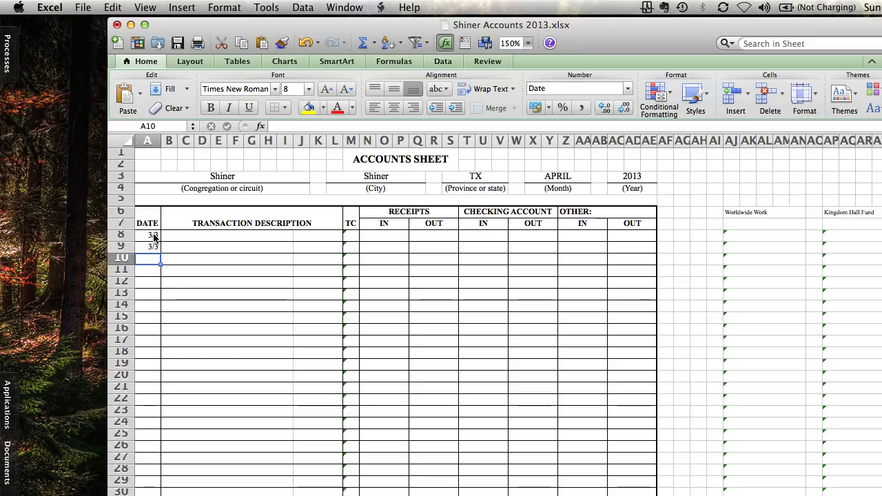
Enter the date 3-7 in the third and fourth transaction rows, A10 and A11
{"action": "type", "text": "3-7"}
{"action": "key", "text": "Return"}
{"action": "type", "text": "3-7"}
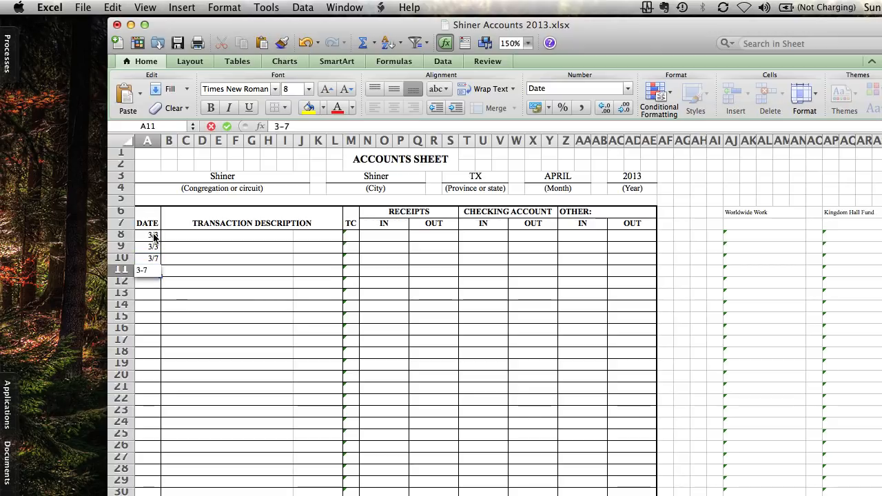
{"action": "key", "text": "Return"}
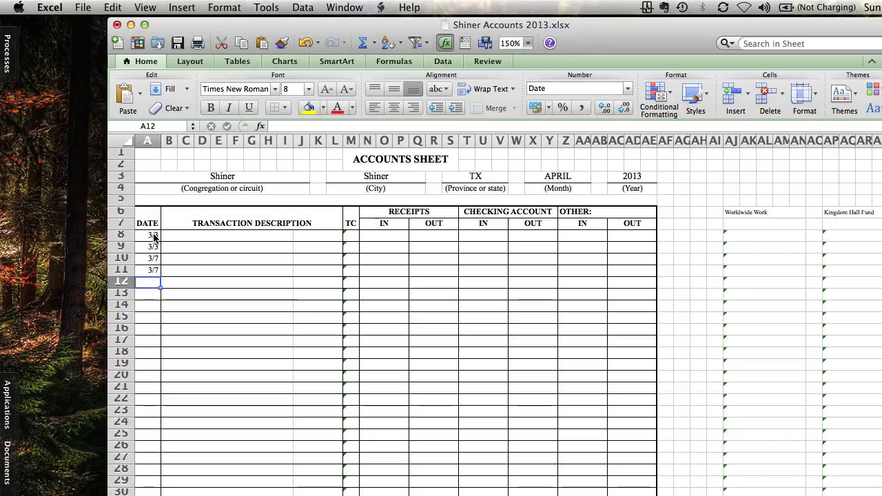
Date rows 12 and 13 as 3-10 and set row 13's transaction description to Deposit to Checking Account
{"action": "type", "text": "3-10"}
{"action": "key", "text": "Return"}
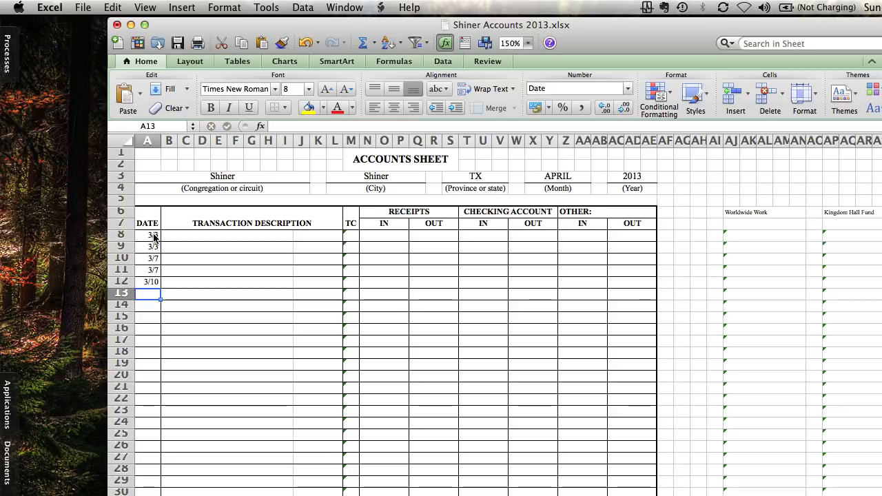
{"action": "type", "text": "3-10"}
{"action": "key", "text": "Tab"}
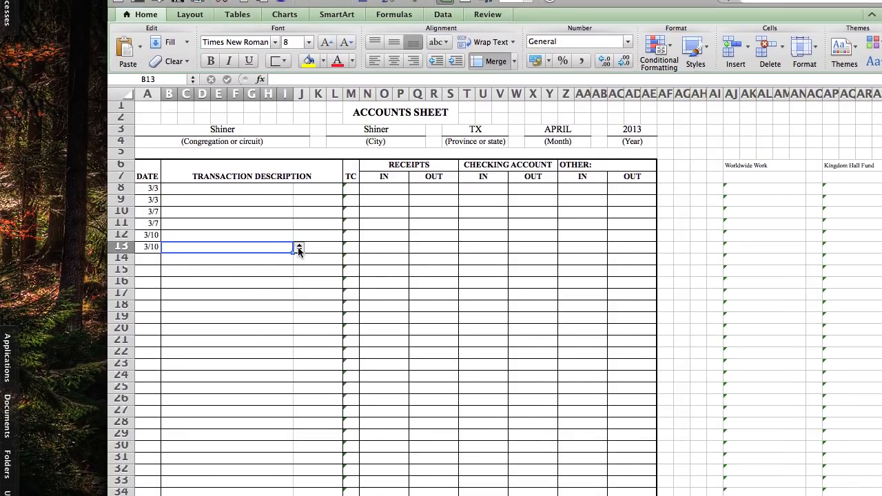
{"action": "left_click", "coordinate": [299, 245]}
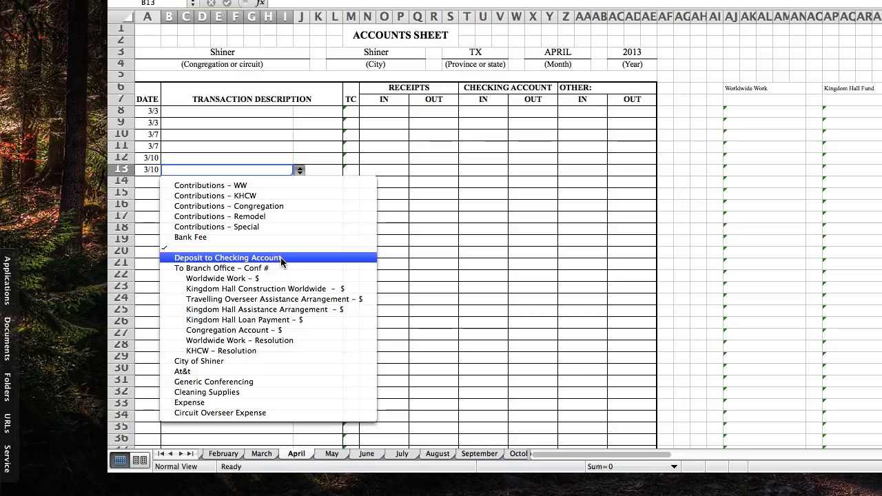
{"action": "left_click", "coordinate": [281, 258]}
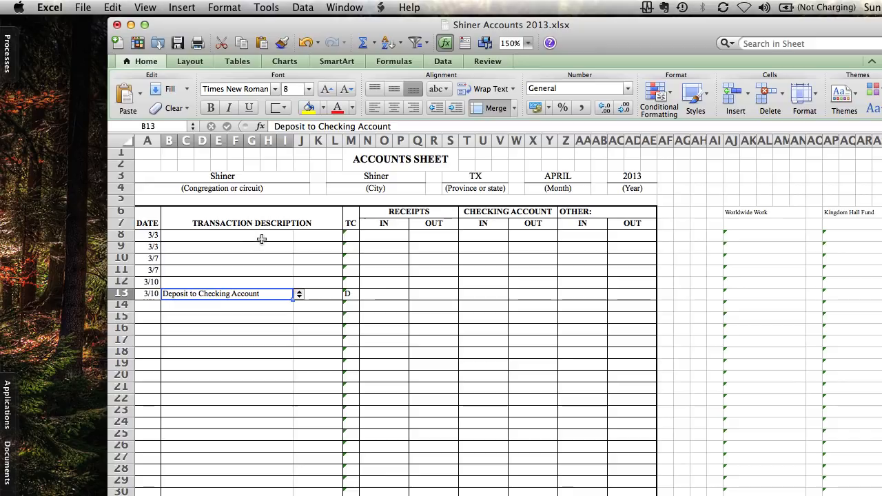
Describe the two 3/3 transactions as Contributions - WW in row 8 and Contributions - Congregation in row 9
{"action": "left_click", "coordinate": [262, 237]}
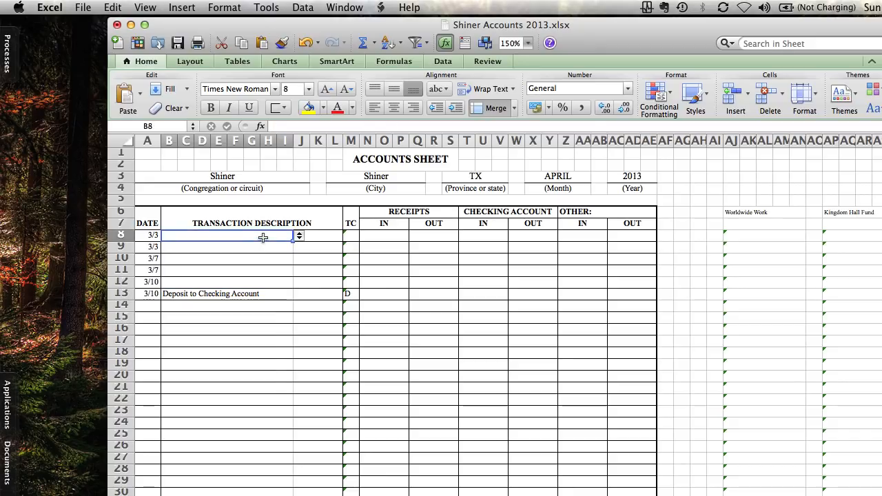
{"action": "left_click", "coordinate": [299, 237]}
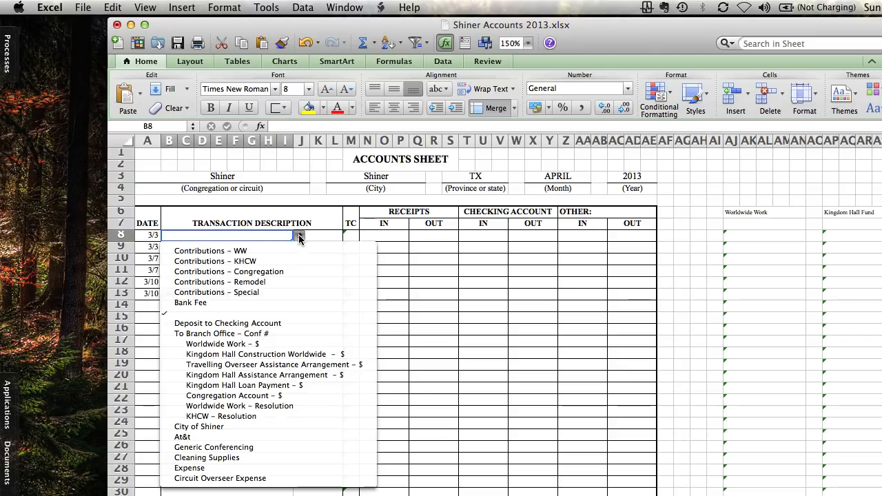
{"action": "left_click", "coordinate": [286, 246]}
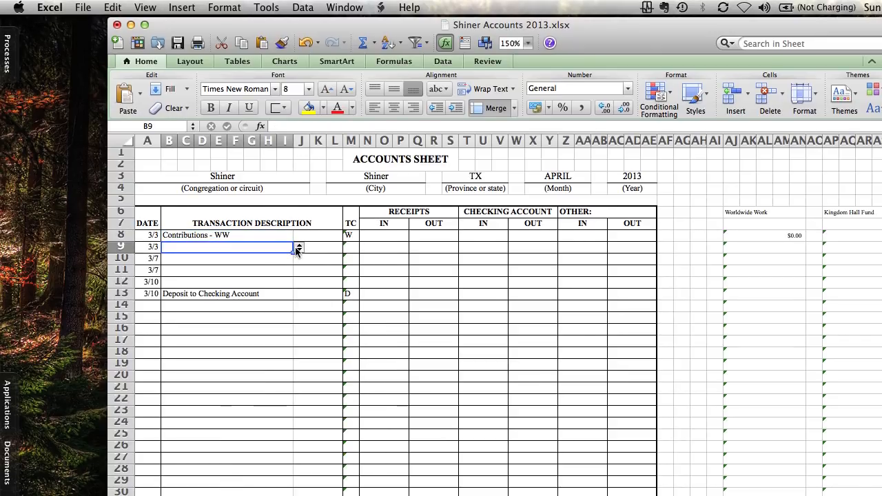
{"action": "left_click", "coordinate": [293, 246]}
{"action": "left_click", "coordinate": [299, 246]}
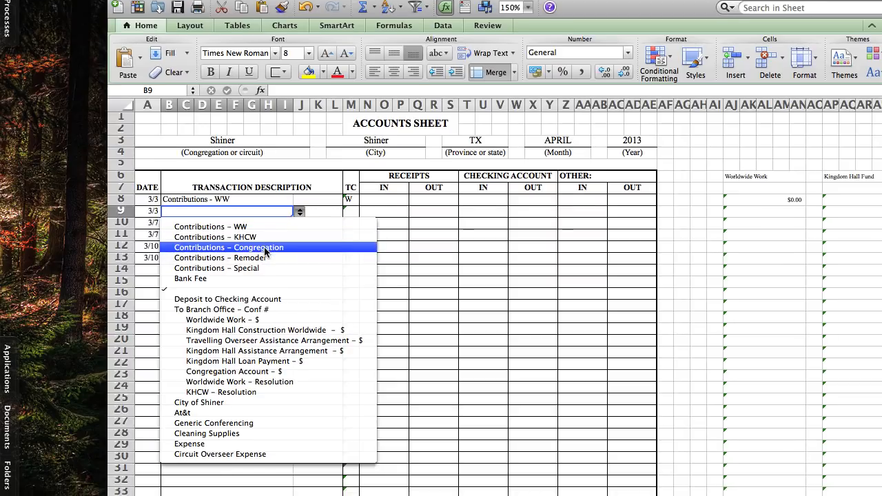
{"action": "left_click", "coordinate": [276, 281]}
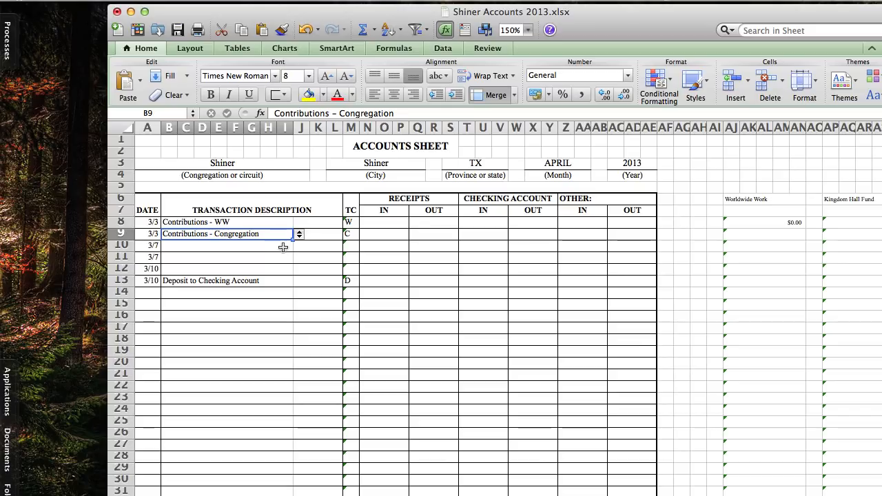
Describe the two 3/7 transactions as Contributions - WW in row 10 and Contributions - Congregation in row 11
{"action": "left_click", "coordinate": [283, 246]}
{"action": "left_click", "coordinate": [299, 246]}
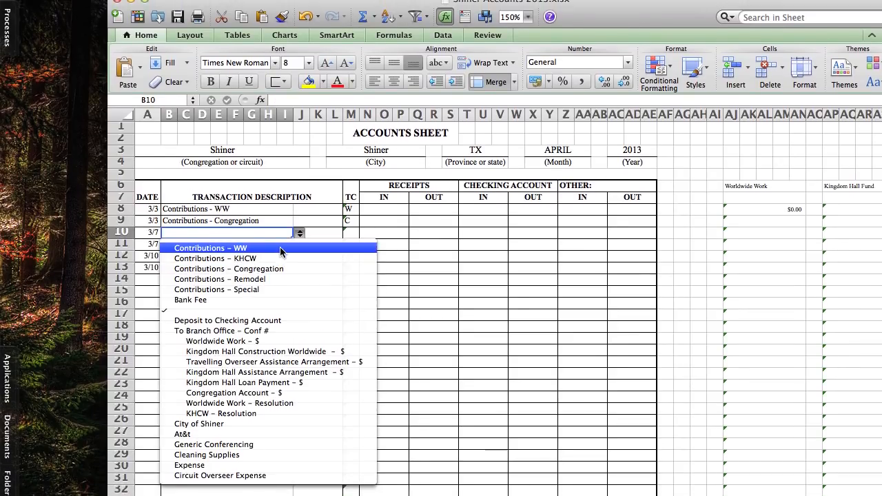
{"action": "left_click", "coordinate": [281, 244]}
{"action": "left_click", "coordinate": [282, 247]}
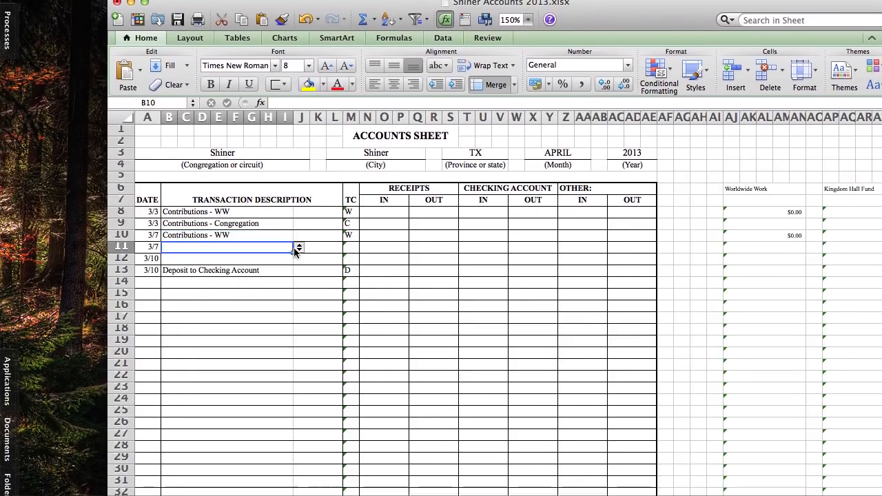
{"action": "left_click", "coordinate": [299, 246]}
{"action": "left_click", "coordinate": [281, 249]}
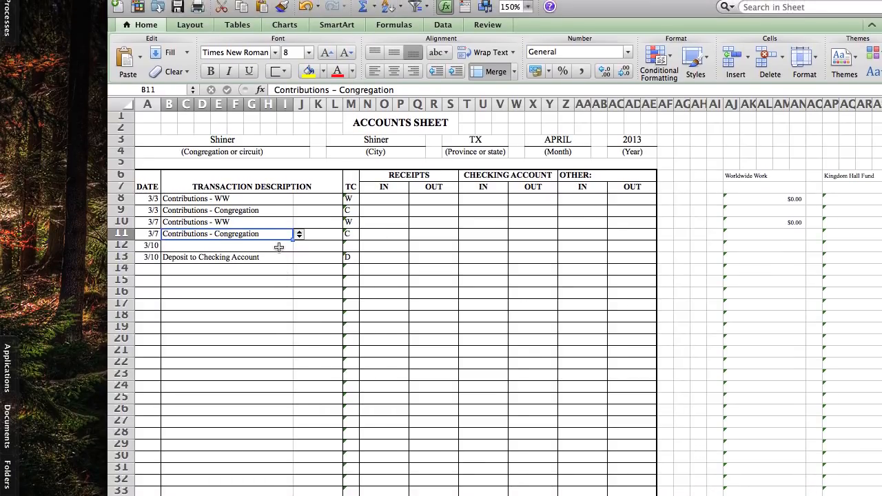
Set the transaction description of the first 3/10 entry, row 12, to Contributions - Congregation
{"action": "left_click", "coordinate": [279, 246]}
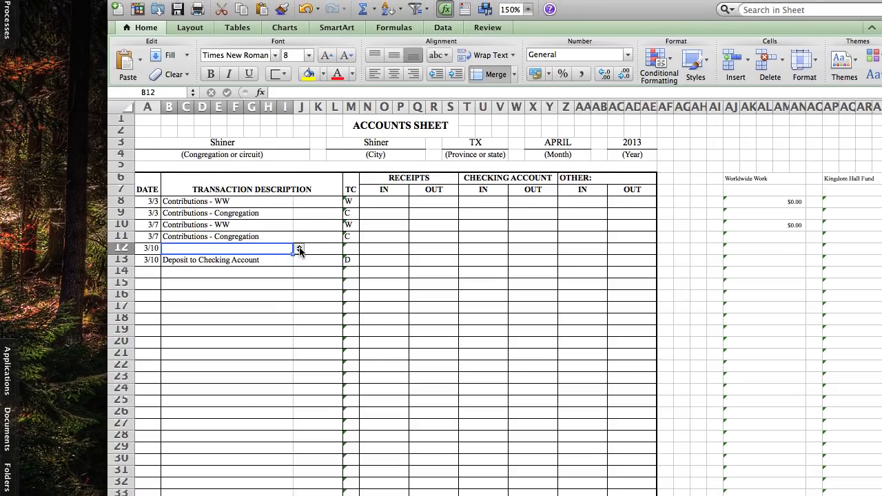
{"action": "left_click", "coordinate": [299, 247]}
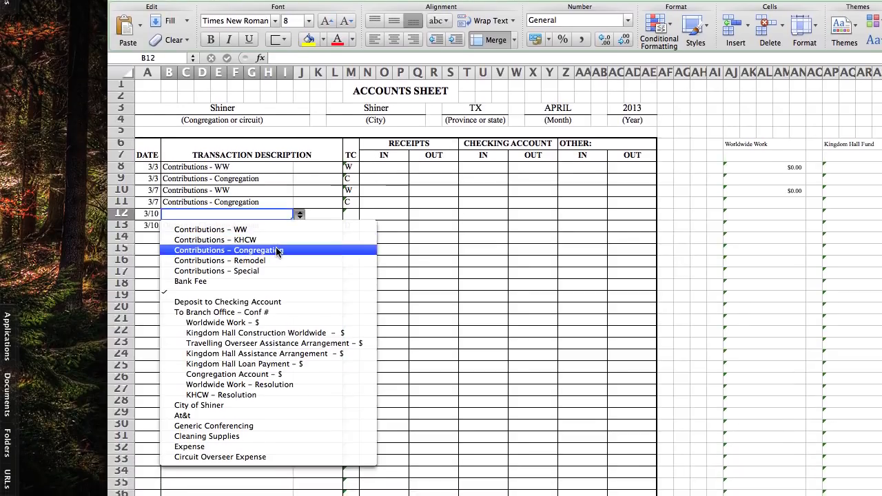
{"action": "left_click", "coordinate": [280, 280]}
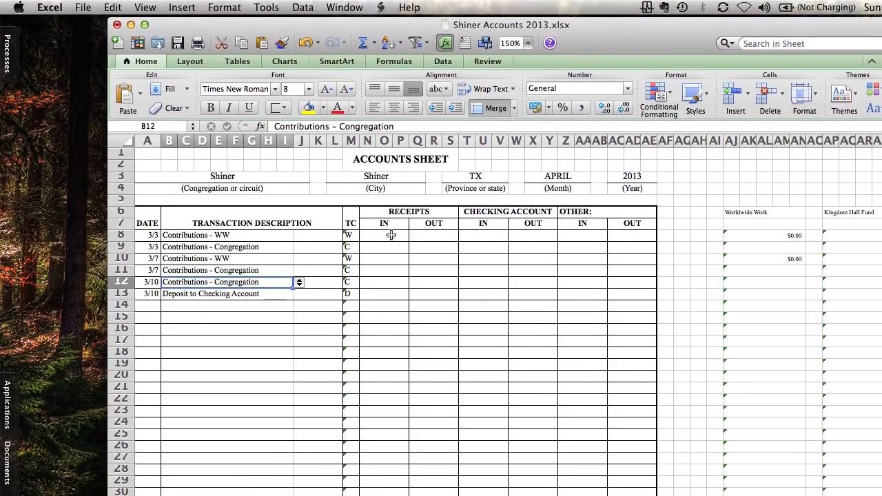
Enter the incoming receipts for the 3/3 contributions: 10 for worldwide work and 130 for the congregation
{"action": "left_click", "coordinate": [390, 166]}
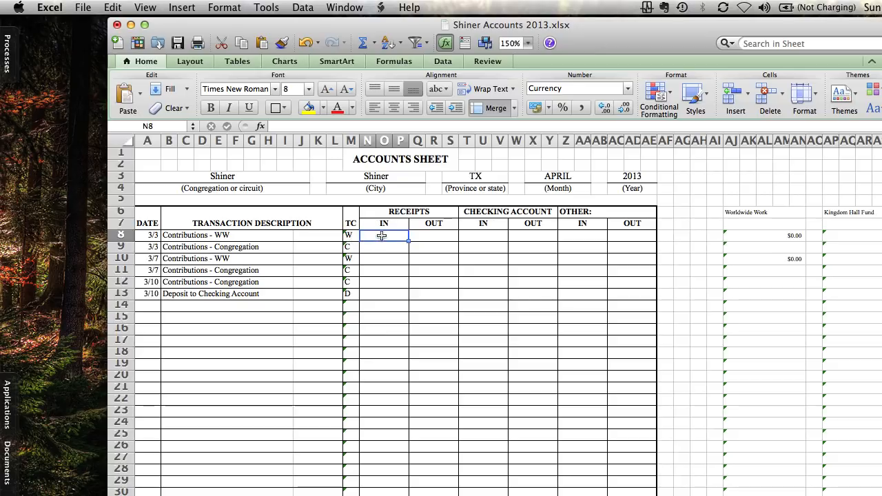
{"action": "type", "text": "10"}
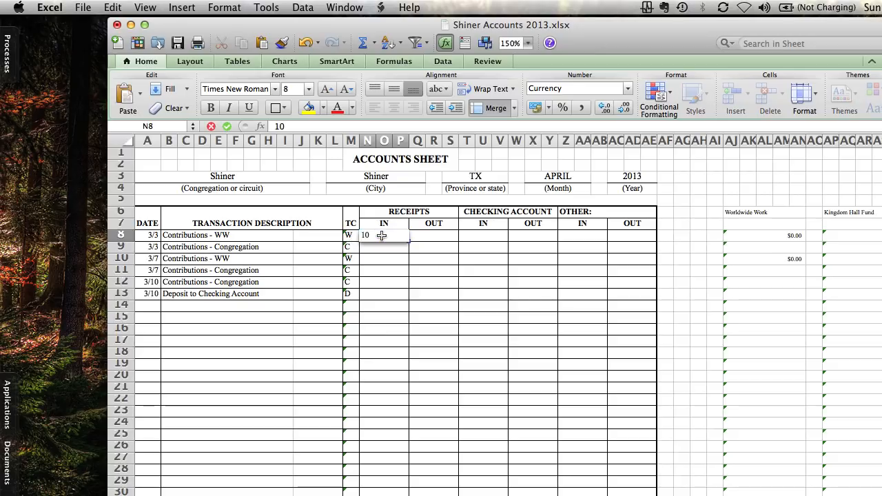
{"action": "key", "text": "Return"}
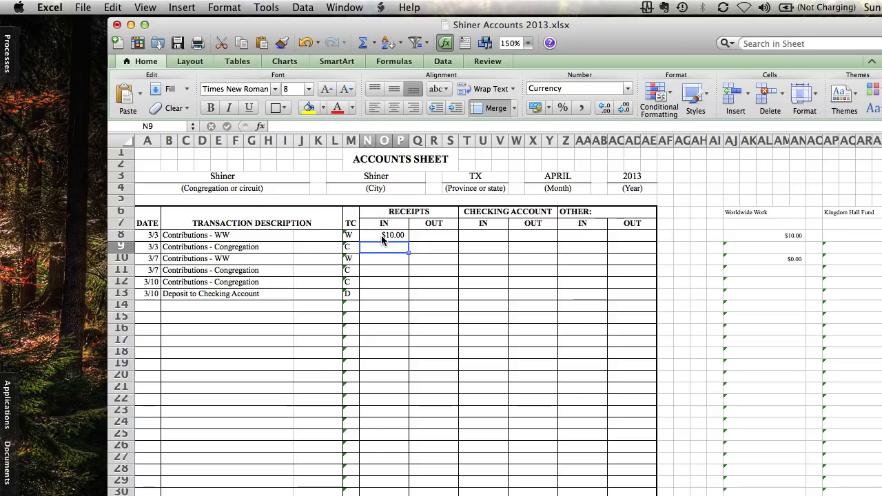
{"action": "type", "text": "130"}
{"action": "key", "text": "Return"}
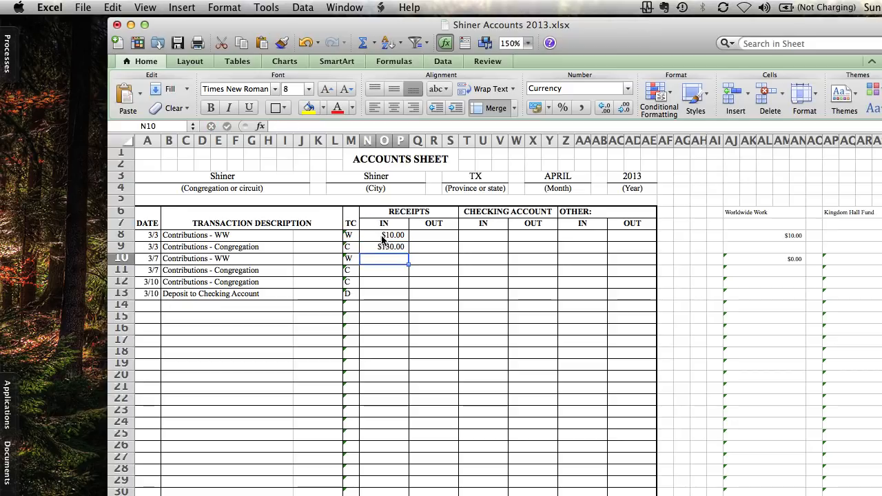
Enter incoming receipts of 50 and 134 for the 3/7 contributions and 2000 for the 3/10 congregation contribution
{"action": "type", "text": "50"}
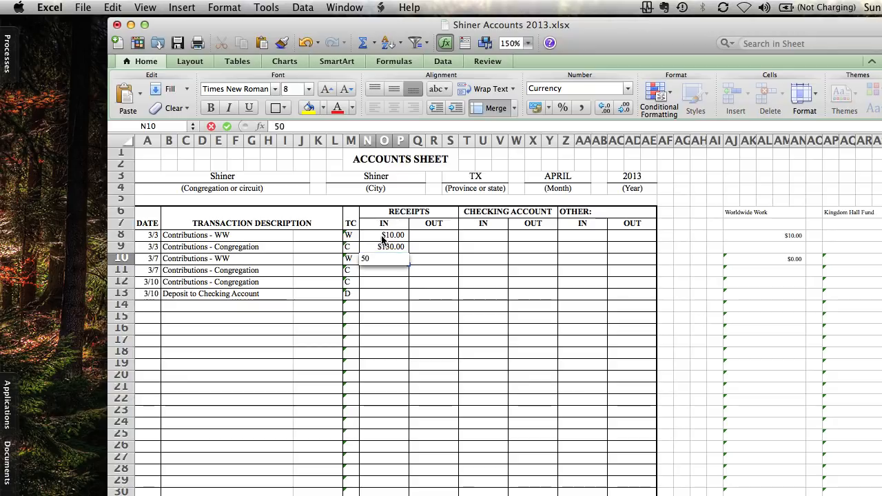
{"action": "key", "text": "Return"}
{"action": "key", "text": "Return"}
{"action": "type", "text": "134"}
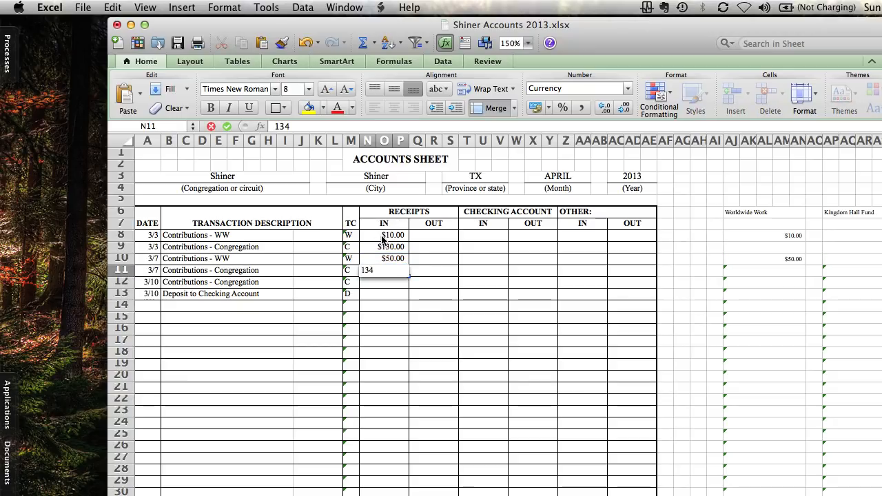
{"action": "key", "text": "Return"}
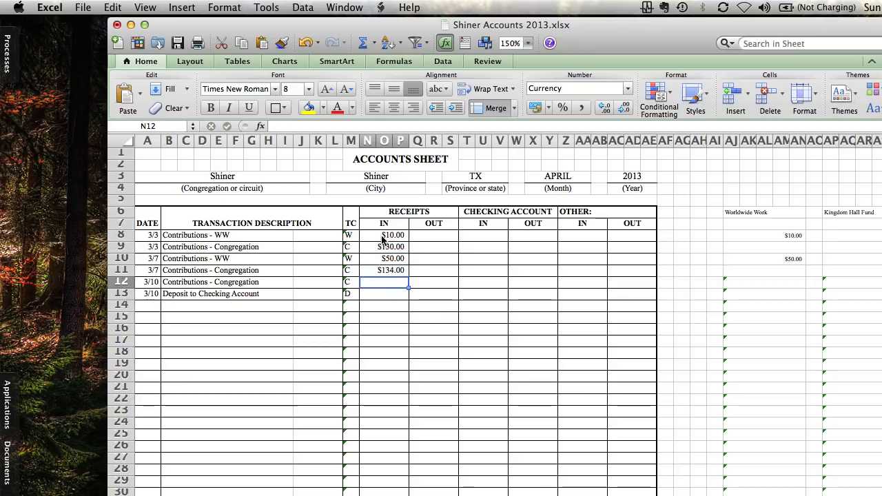
{"action": "type", "text": "2000"}
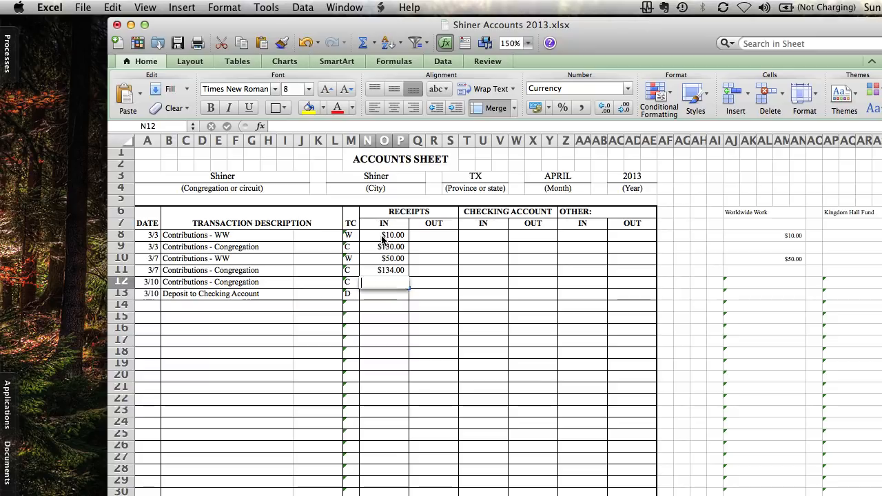
{"action": "key", "text": "Return"}
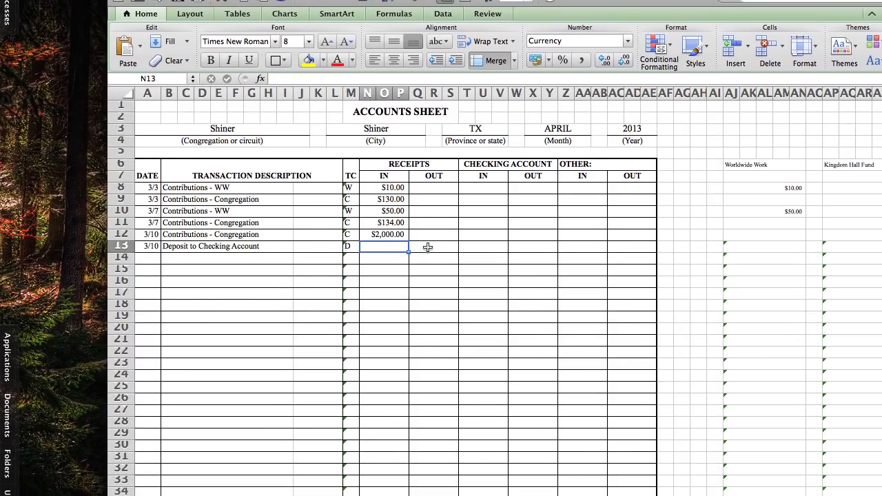
Enter the outgoing receipts of the 3/10 checking account deposit, row 13, as the formula =SUM(N8:P12)
{"action": "left_click", "coordinate": [428, 247]}
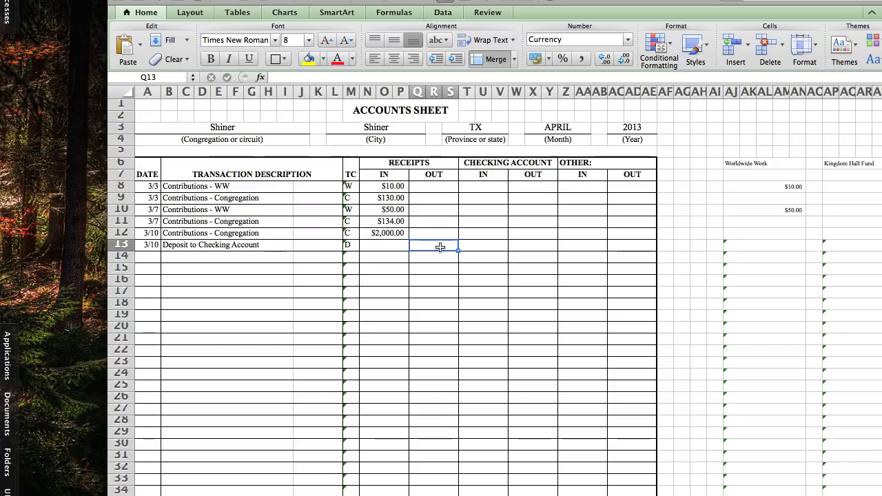
{"action": "type", "text": "="}
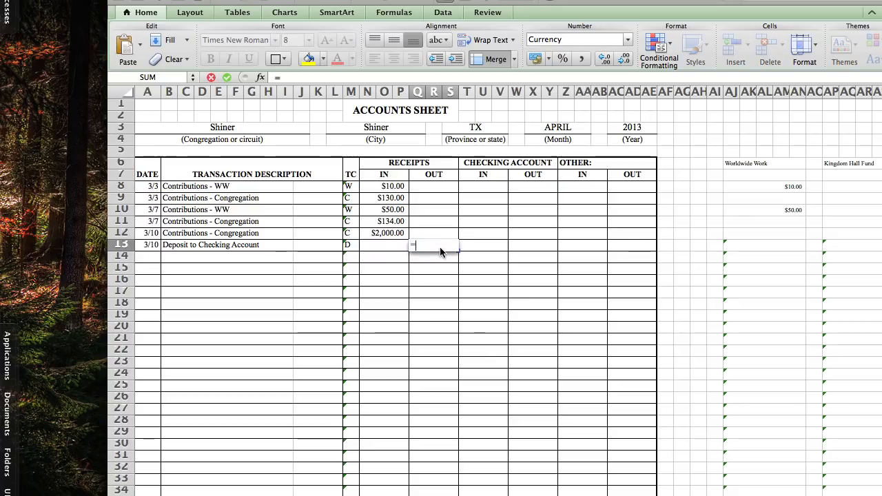
{"action": "type", "text": "sUM"}
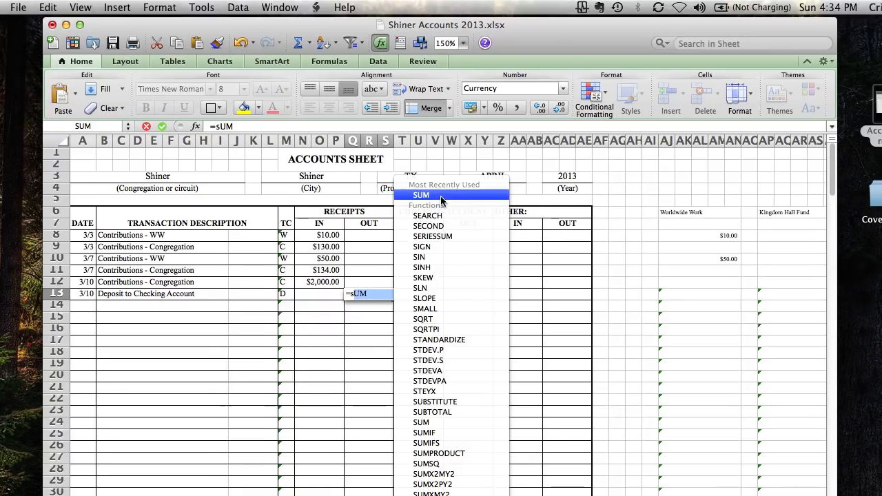
{"action": "left_click", "coordinate": [441, 199]}
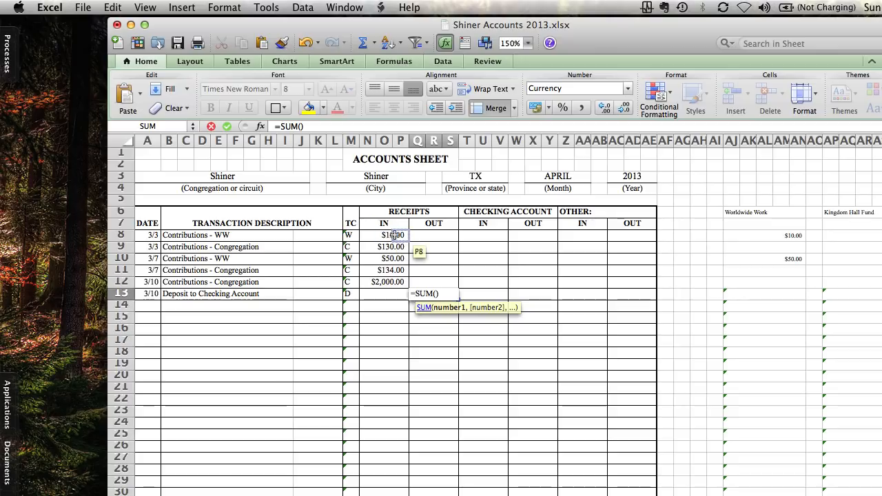
{"action": "left_click", "coordinate": [368, 235]}
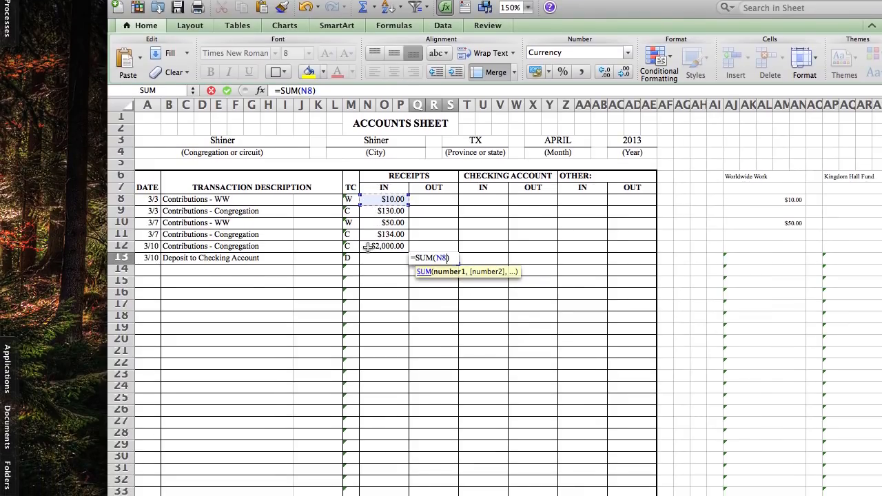
{"action": "left_click", "coordinate": [369, 247], "text": "shift"}
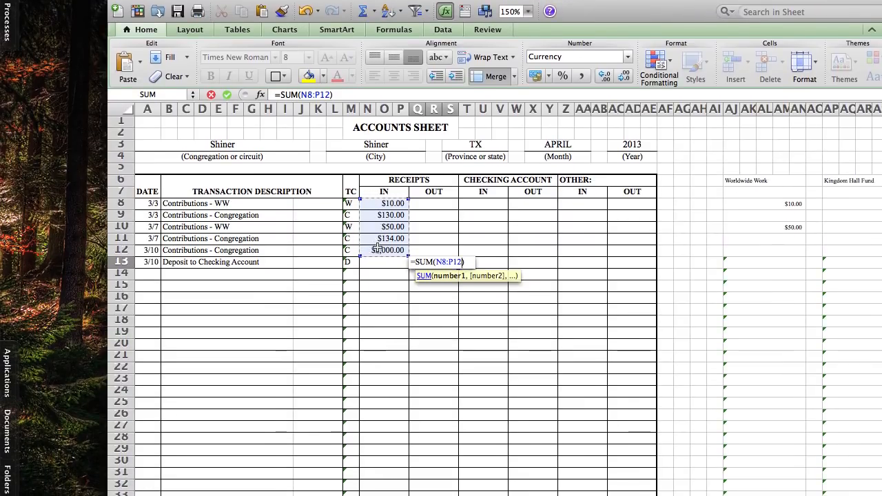
{"action": "key", "text": "Return"}
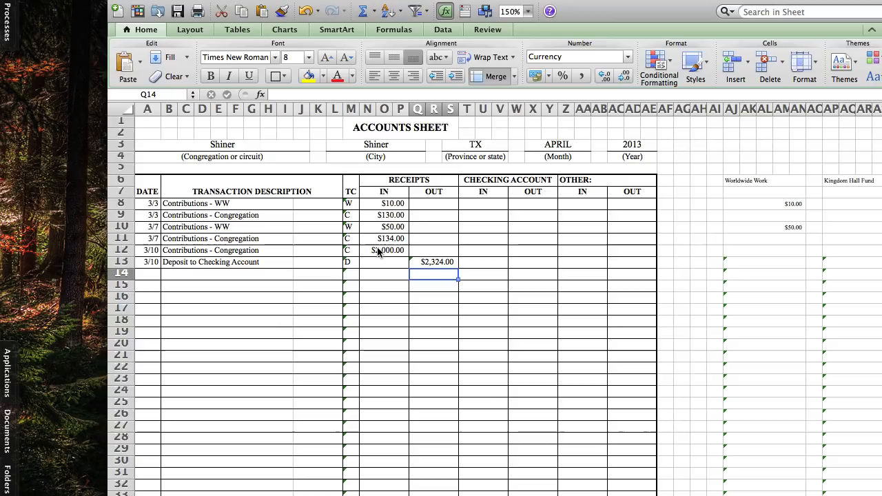
Set the checking account's incoming amount for the 3/10 deposit equal to its outgoing receipts with the formula =Q13
{"action": "key", "text": "Right"}
{"action": "key", "text": "Up"}
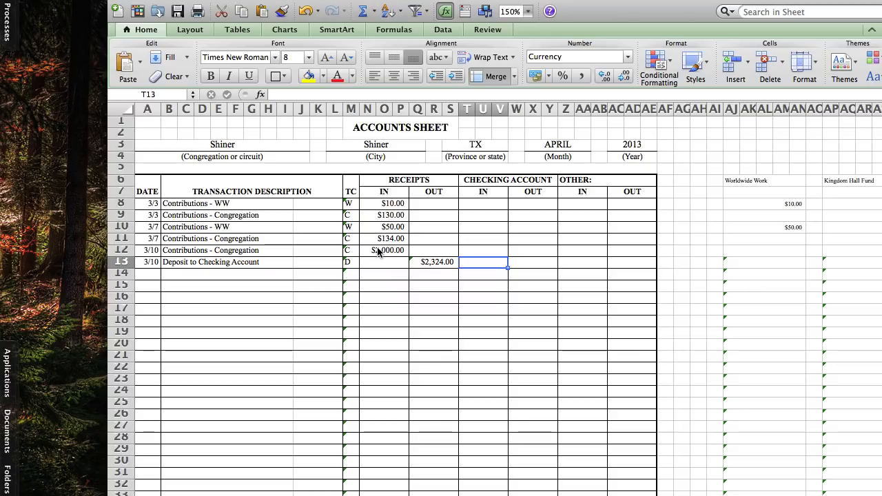
{"action": "type", "text": "="}
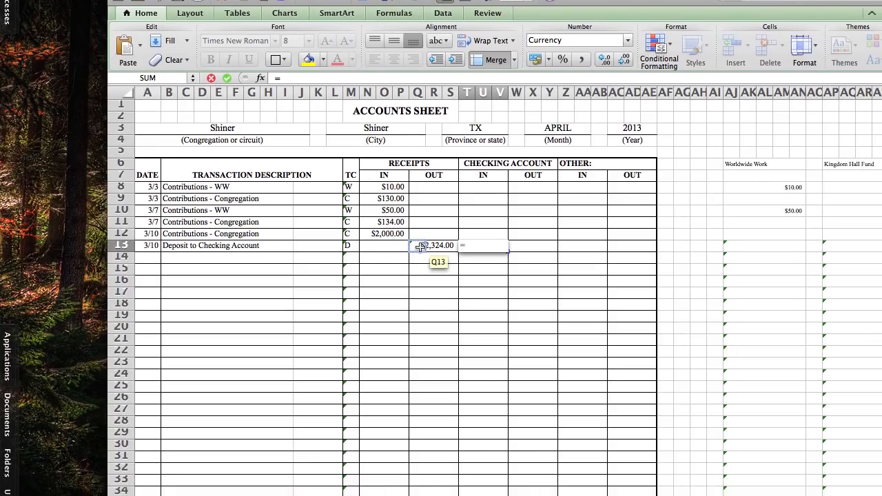
{"action": "left_click", "coordinate": [416, 249]}
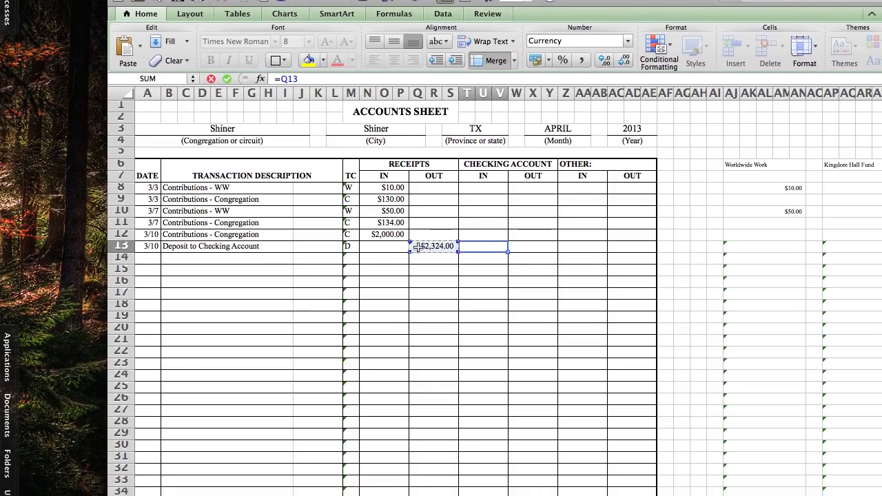
{"action": "key", "text": "Return"}
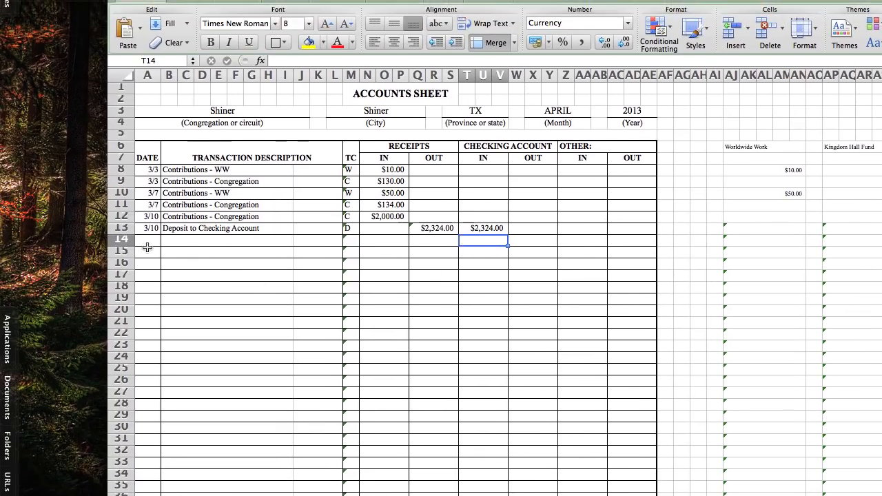
Date the three transactions in rows 14 to 16 as 3/21, copying the first date into the two rows below
{"action": "left_click", "coordinate": [109, 256]}
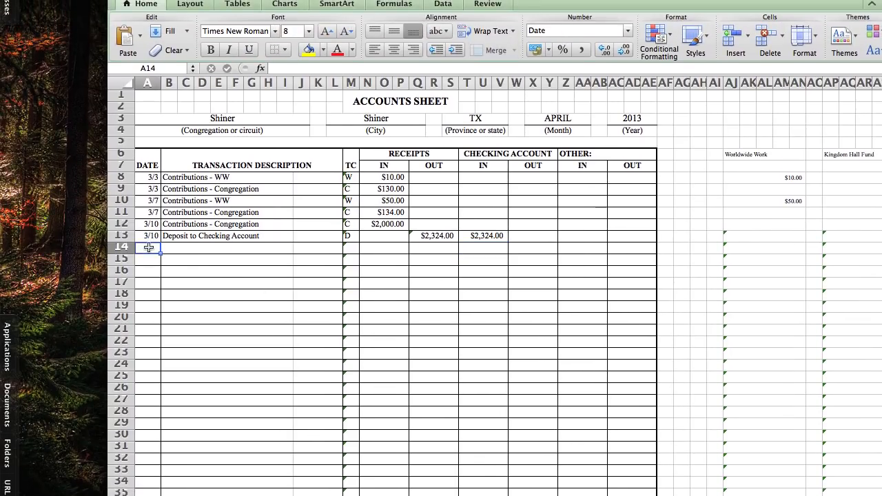
{"action": "type", "text": "3-1"}
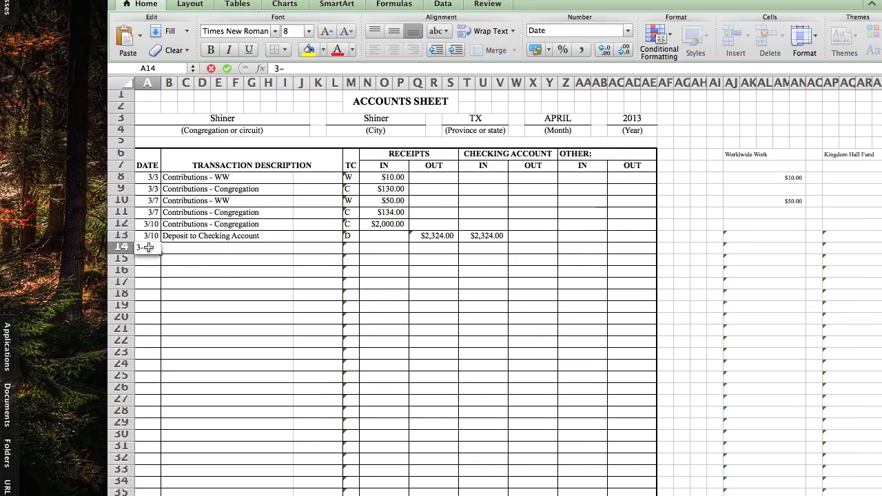
{"action": "type", "text": "21"}
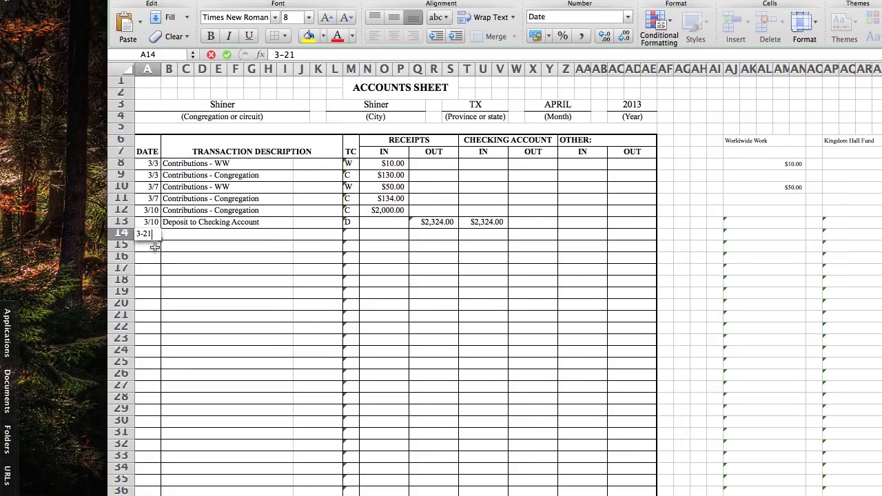
{"action": "key", "text": "Return"}
{"action": "left_click", "coordinate": [151, 245]}
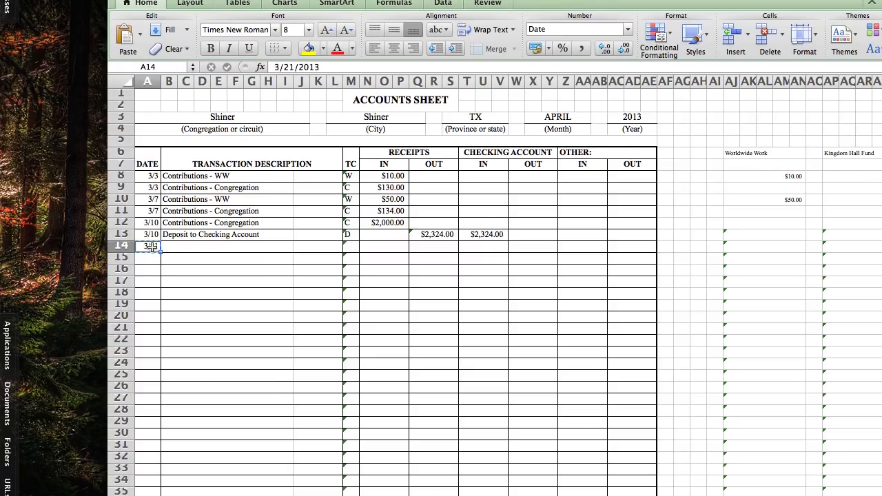
{"action": "key", "text": "Down"}
{"action": "type", "text": "3/21"}
{"action": "key", "text": "Down"}
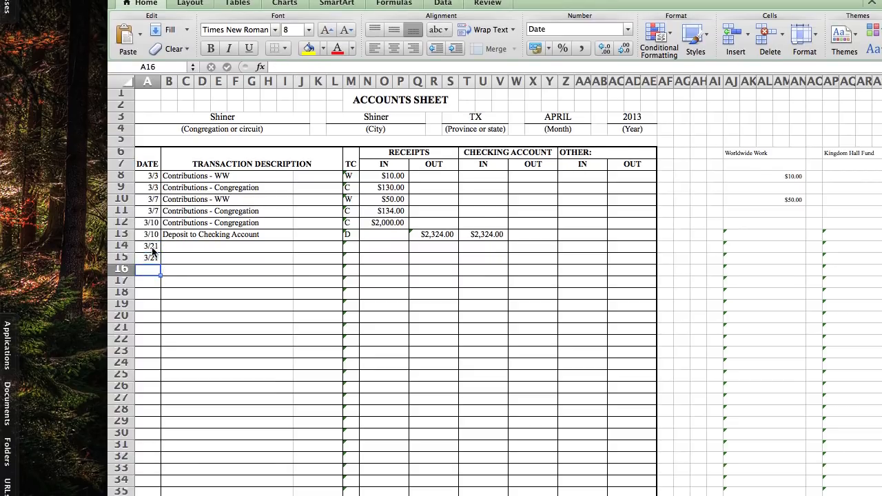
{"action": "type", "text": "3/21"}
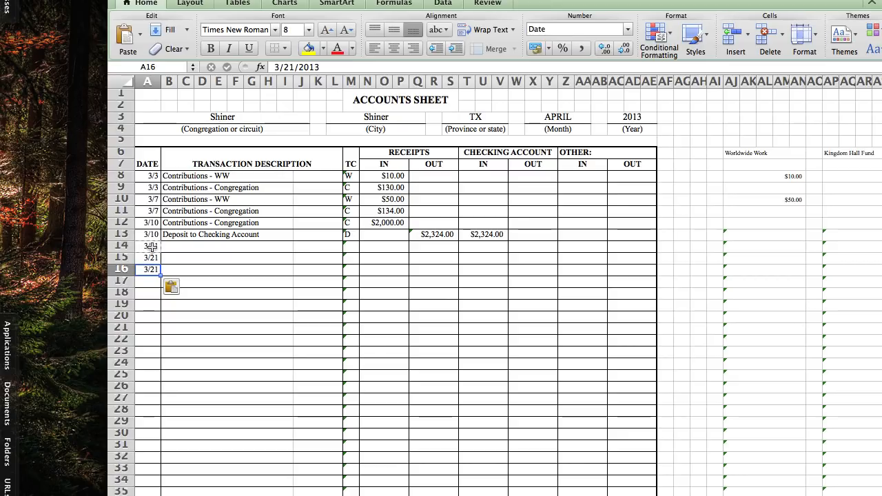
Enter the date 3/24 for the two transactions in rows 17 and 18
{"action": "key", "text": "Down"}
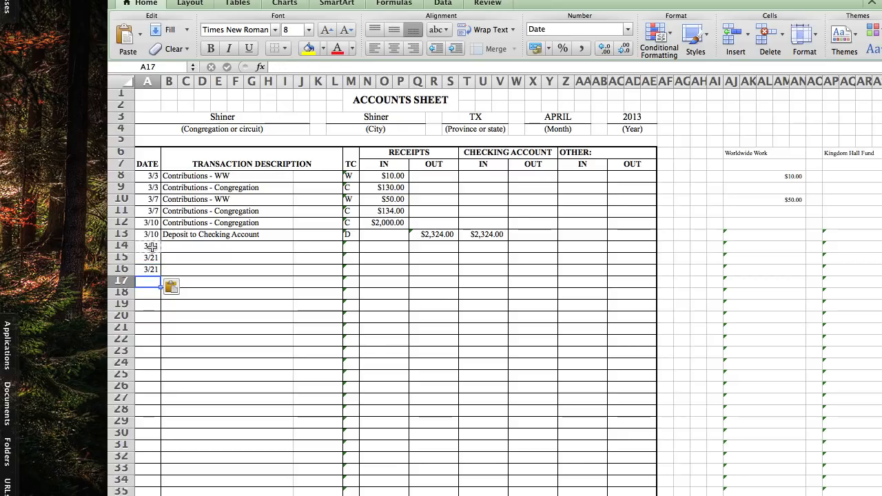
{"action": "type", "text": "3-24"}
{"action": "key", "text": "Return"}
{"action": "type", "text": "3-24"}
{"action": "key", "text": "Return"}
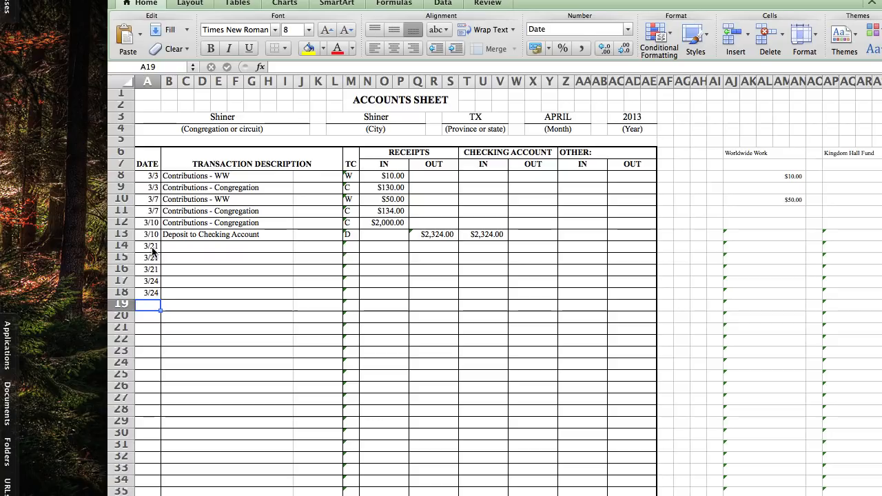
Enter the date 3/28 for the three transactions in rows 19 to 21
{"action": "type", "text": "3-28"}
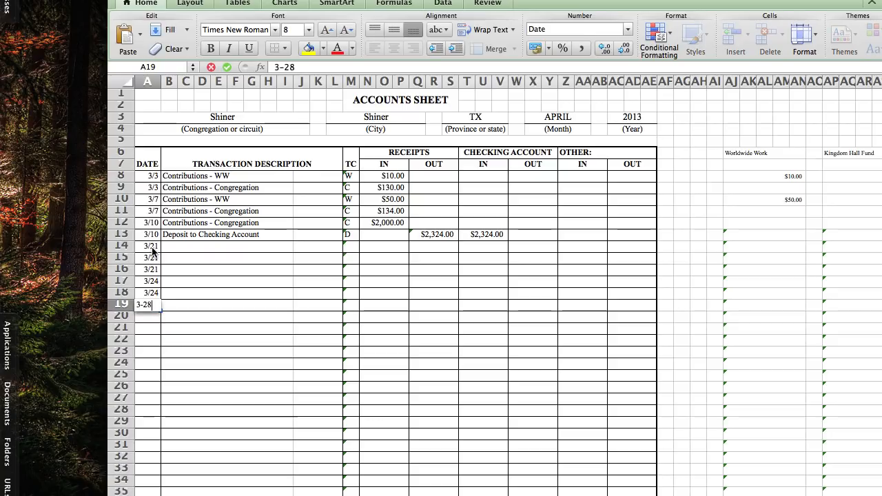
{"action": "key", "text": "Return"}
{"action": "type", "text": "3-28"}
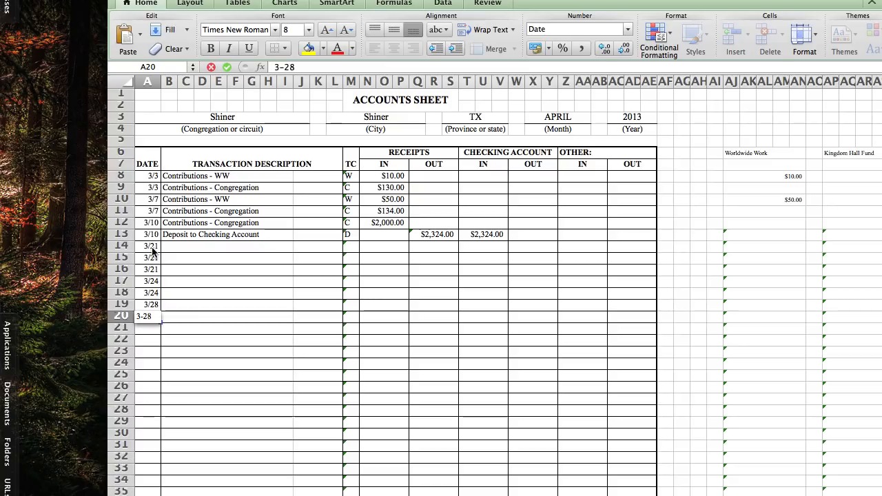
{"action": "key", "text": "Return"}
{"action": "type", "text": "3-28"}
{"action": "key", "text": "Return"}
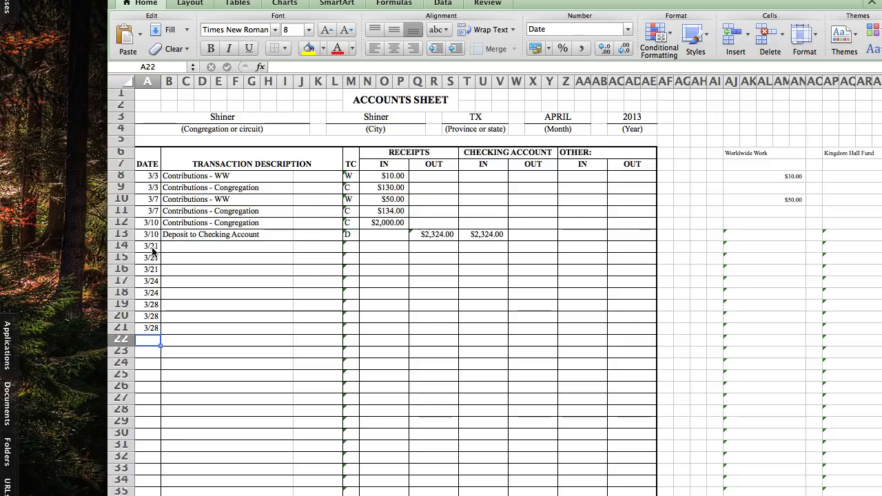
Date the four transactions in rows 22 to 25 as 3/31, copying the first date into the three rows below
{"action": "type", "text": "3-31"}
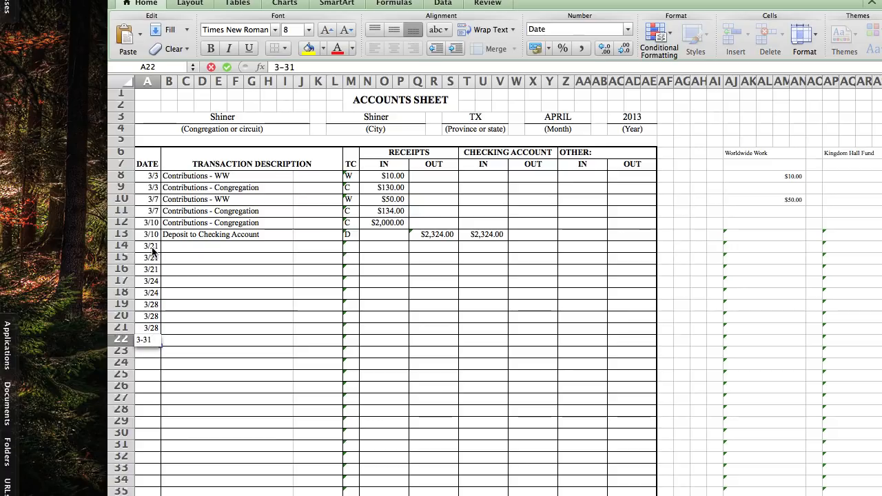
{"action": "key", "text": "Return"}
{"action": "key", "text": "Up"}
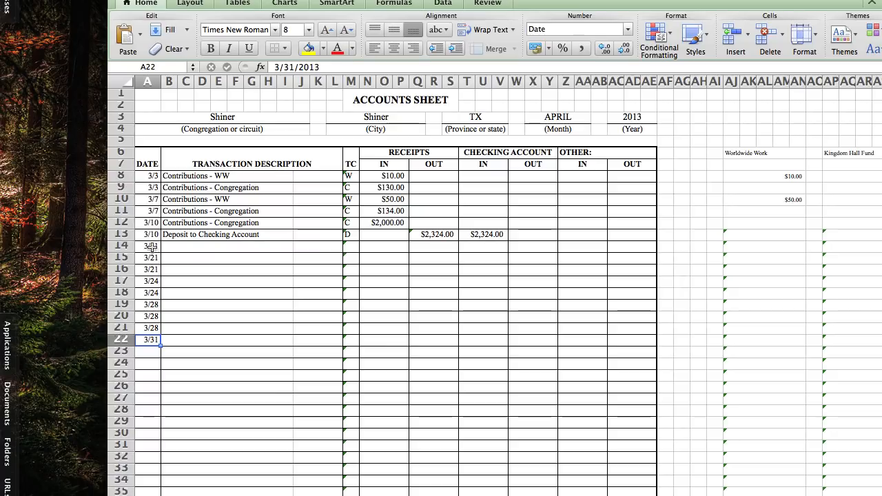
{"action": "key", "text": "Down"}
{"action": "type", "text": "3/31"}
{"action": "key", "text": "Down"}
{"action": "type", "text": "3/31"}
{"action": "key", "text": "Down"}
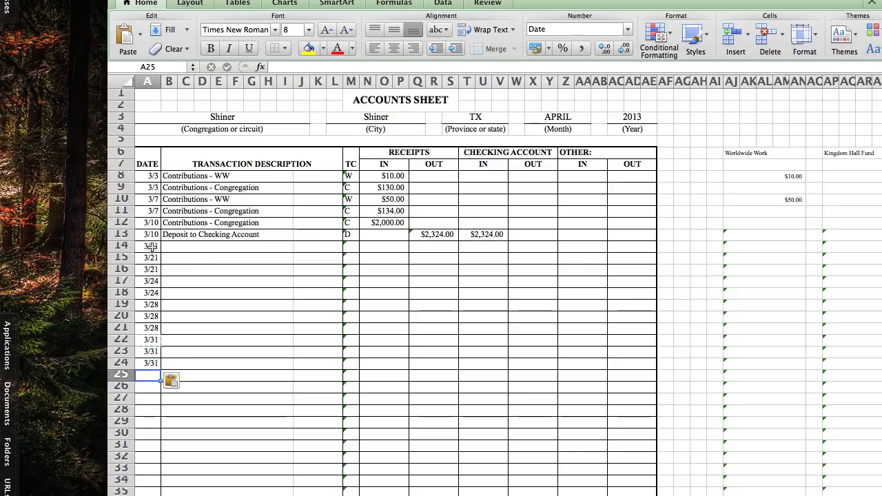
{"action": "type", "text": "3/31"}
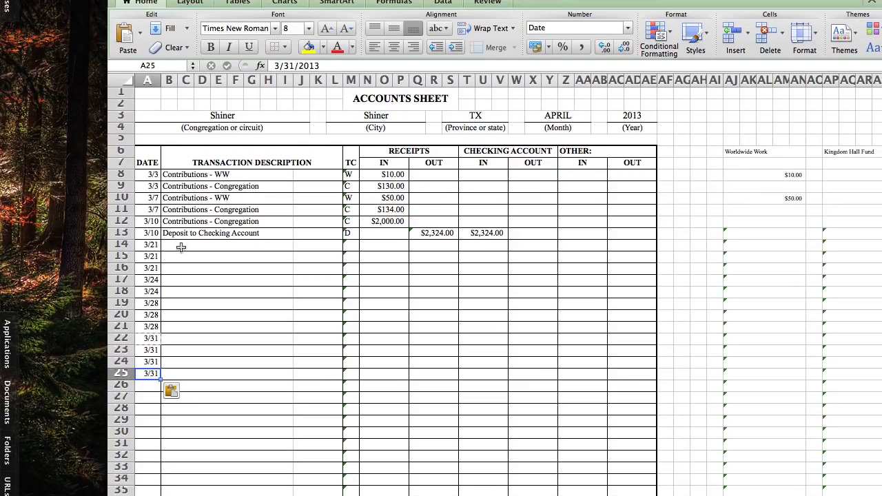
{"action": "left_click", "coordinate": [180, 247]}
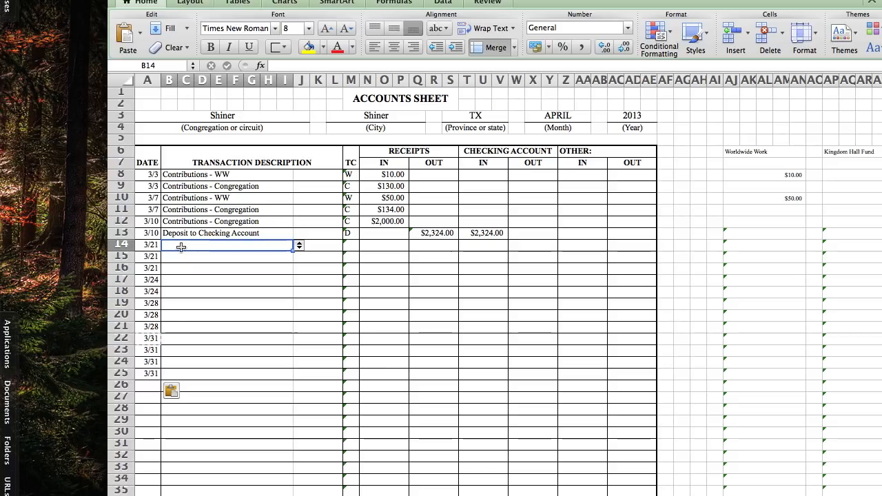
{"action": "type", "text": "82"}
{"action": "key", "text": "Return"}
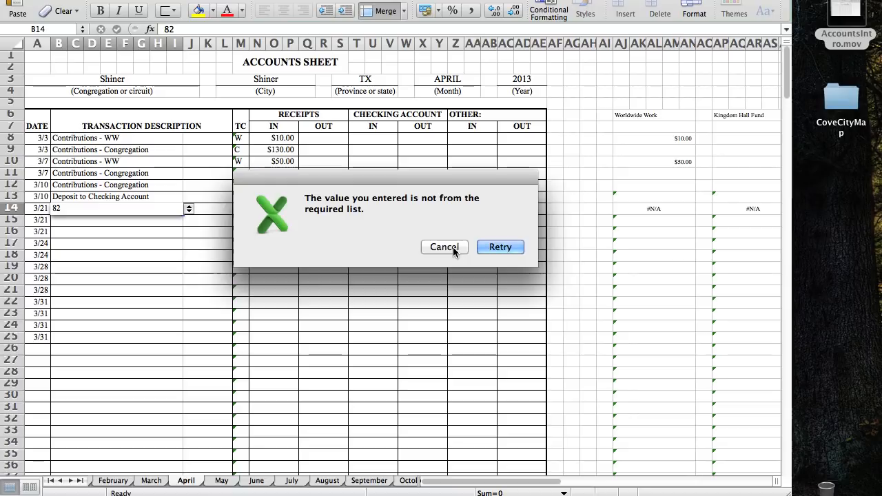
{"action": "left_click", "coordinate": [444, 247]}
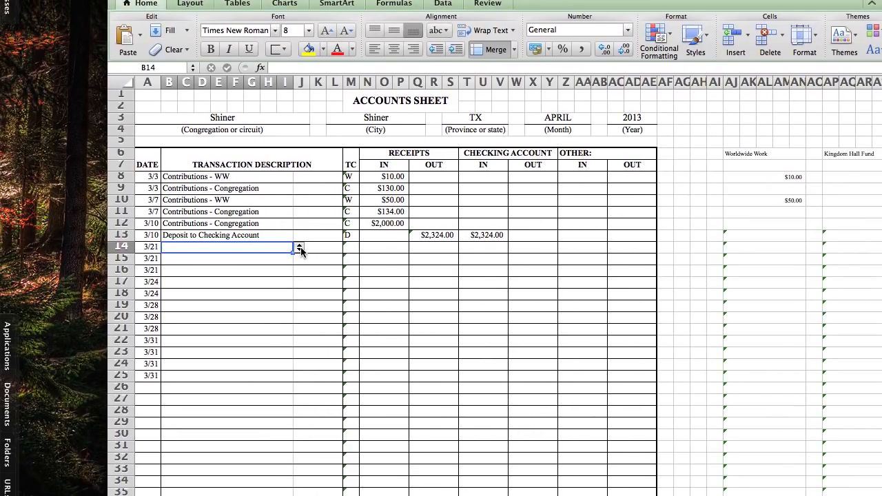
Describe the 3/21 transactions in rows 14 to 16 as Contributions - WW, Contributions - KHCW and Contributions - Congregation
{"action": "left_click", "coordinate": [300, 250]}
{"action": "key", "text": "Escape"}
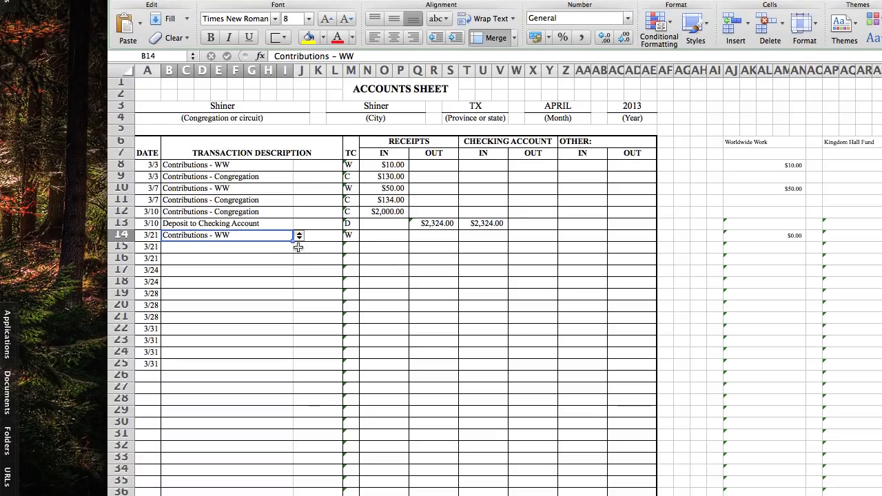
{"action": "left_click", "coordinate": [294, 245]}
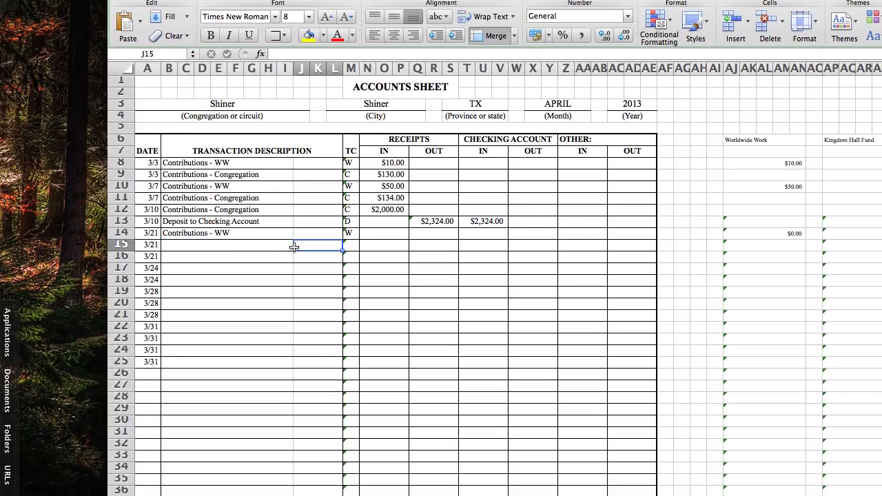
{"action": "left_click", "coordinate": [290, 246]}
{"action": "left_click", "coordinate": [299, 246]}
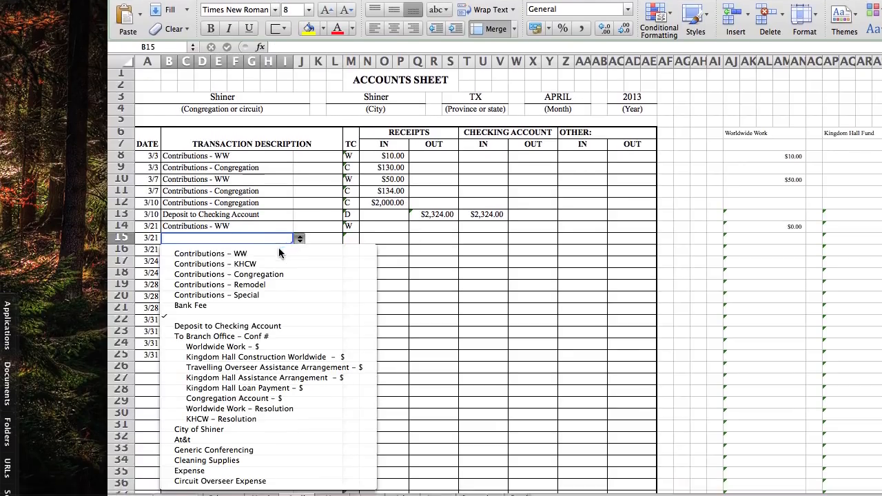
{"action": "left_click", "coordinate": [275, 264]}
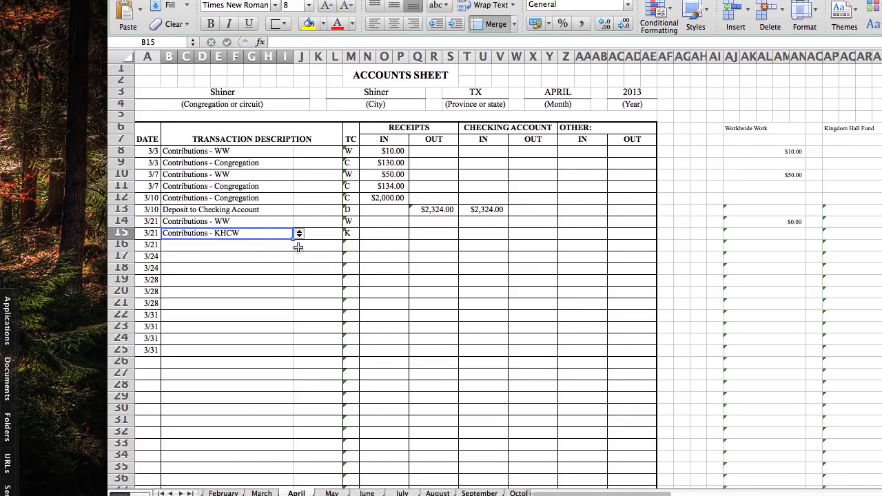
{"action": "left_click", "coordinate": [289, 246]}
{"action": "left_click", "coordinate": [299, 244]}
{"action": "left_click", "coordinate": [262, 276]}
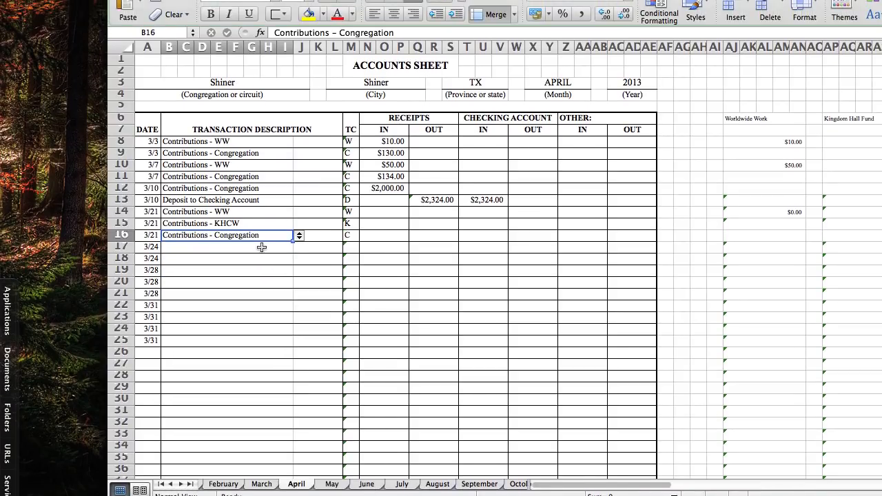
{"action": "left_click", "coordinate": [262, 248]}
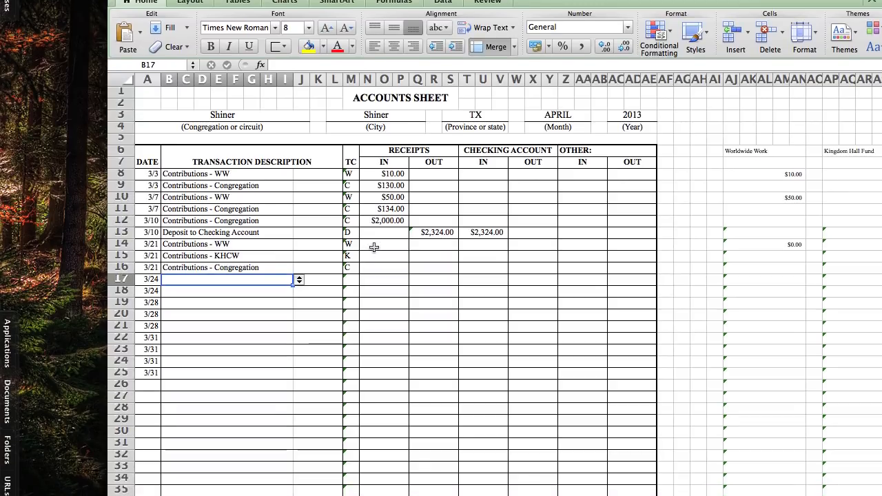
Enter incoming receipts of 82, 20 and 105 for the 3/21 WW, KHCW and Congregation contributions in rows 14 to 16
{"action": "left_click", "coordinate": [374, 248]}
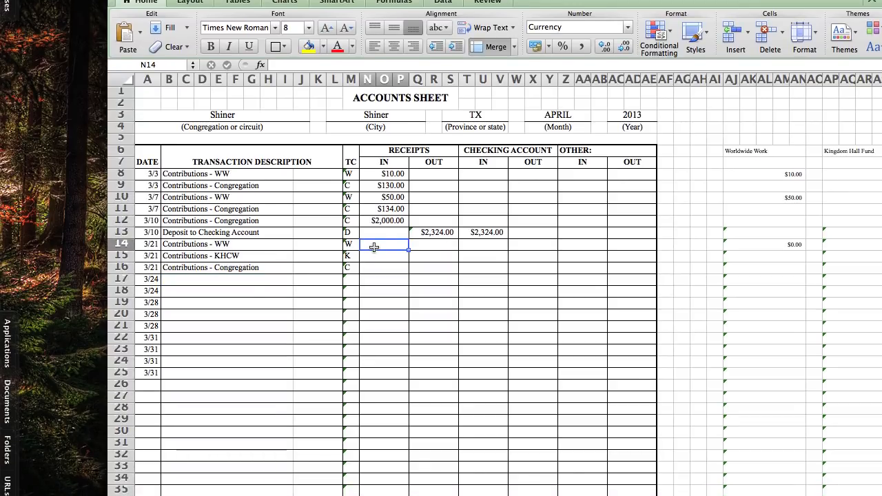
{"action": "type", "text": "82"}
{"action": "key", "text": "Return"}
{"action": "type", "text": "20"}
{"action": "key", "text": "Return"}
{"action": "type", "text": "105"}
{"action": "key", "text": "Return"}
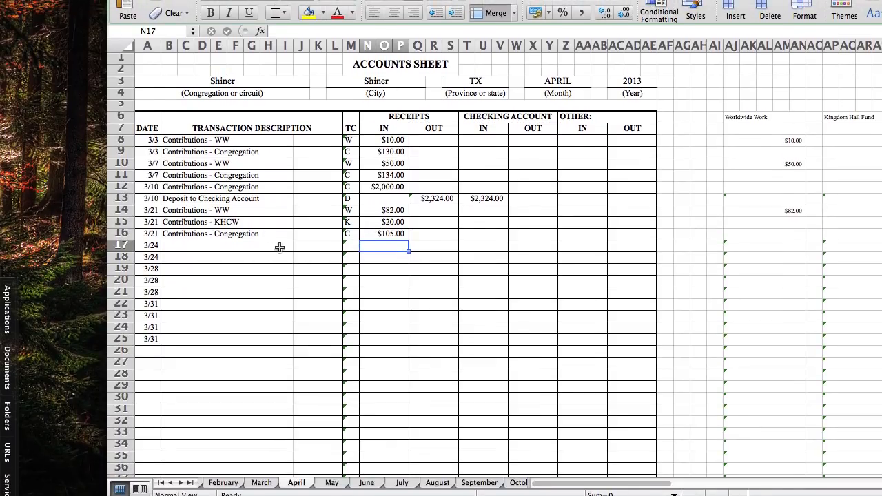
Describe the 3/24 transactions in rows 17 and 18 as Contributions - WW and Contributions - Congregation
{"action": "left_click", "coordinate": [280, 247]}
{"action": "left_click", "coordinate": [299, 247]}
{"action": "left_click", "coordinate": [279, 252]}
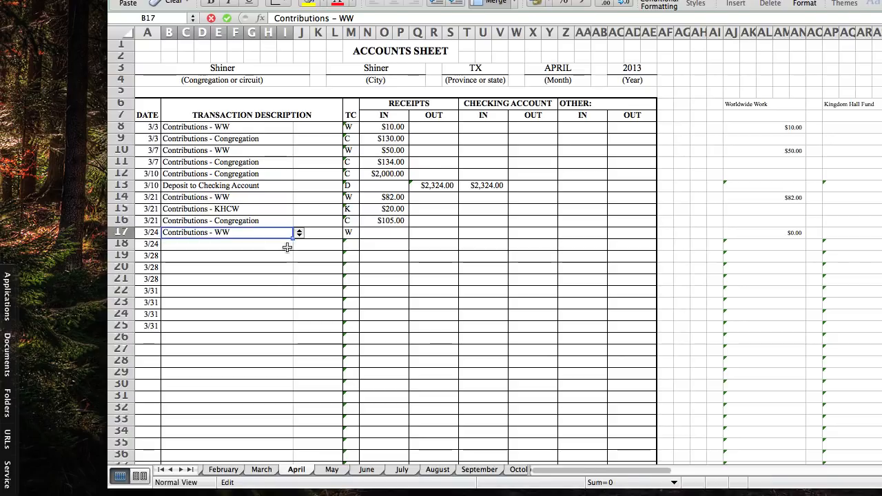
{"action": "left_click", "coordinate": [286, 247]}
{"action": "left_click", "coordinate": [299, 245]}
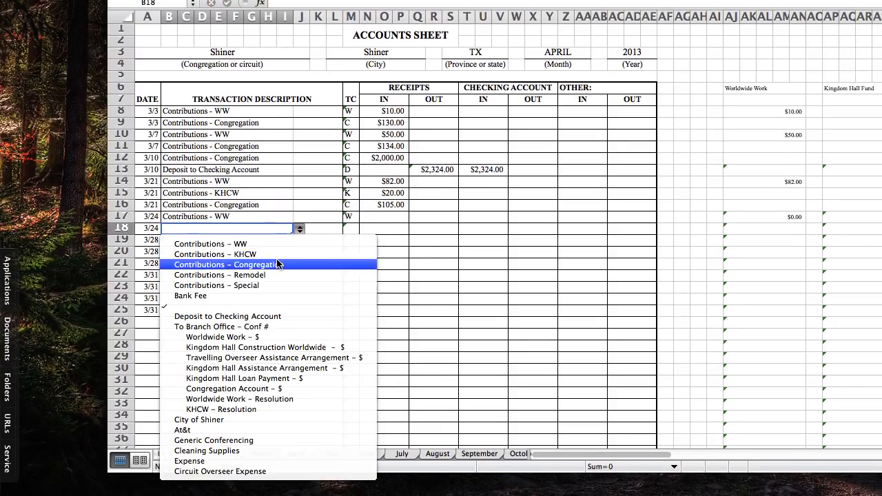
{"action": "left_click", "coordinate": [278, 264]}
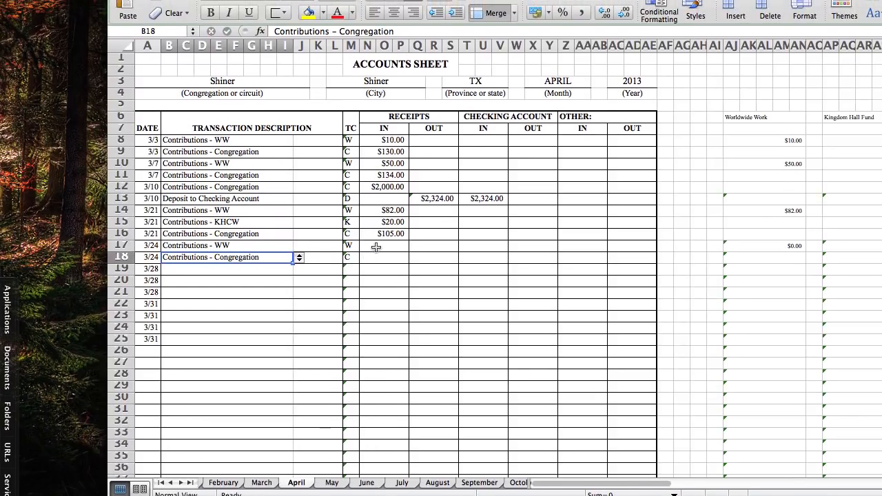
Enter incoming receipts of 20 for the 3/24 WW contribution and 140 for the 3/24 Congregation contribution
{"action": "left_click", "coordinate": [376, 247]}
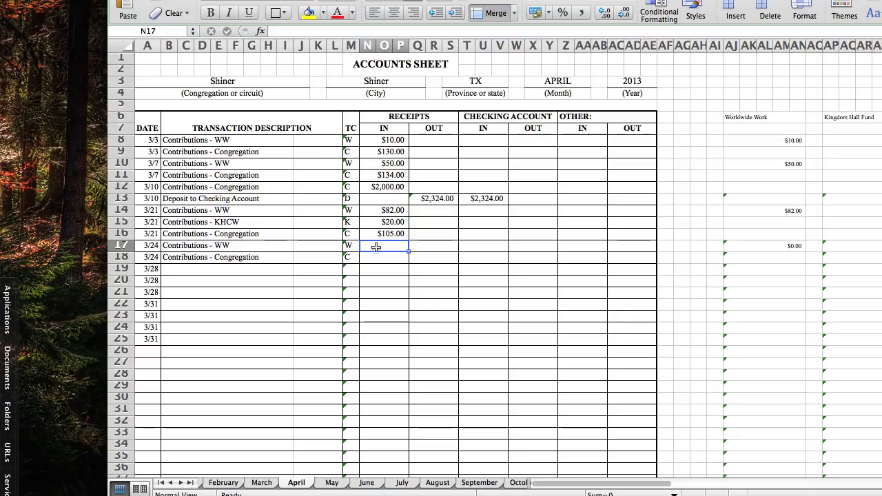
{"action": "type", "text": "20.00"}
{"action": "key", "text": "Return"}
{"action": "type", "text": "14"}
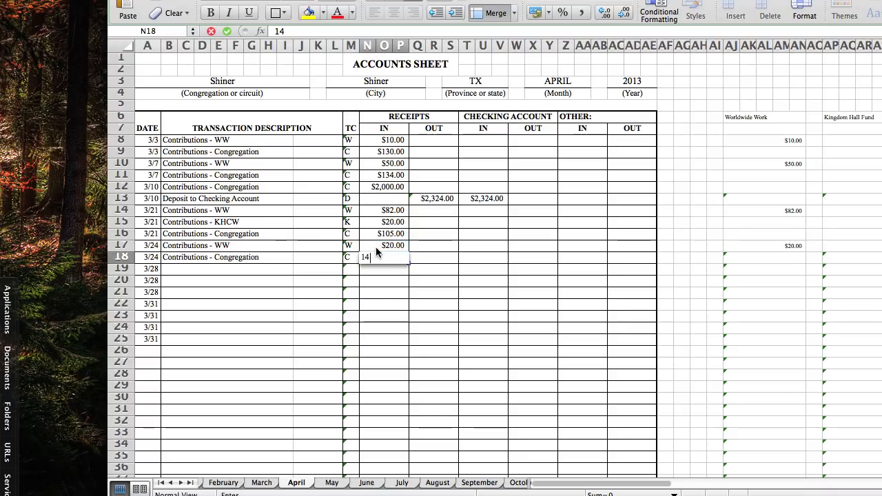
{"action": "type", "text": "0"}
{"action": "key", "text": "Return"}
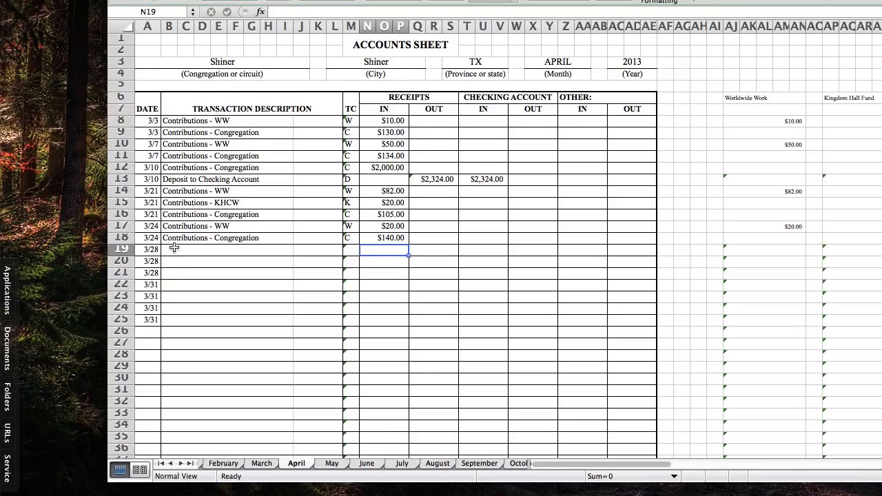
Describe the 3/28 transactions in rows 19 to 21 as Contributions - WW, Contributions - KHCW and Contributions - Congregation
{"action": "left_click", "coordinate": [173, 246]}
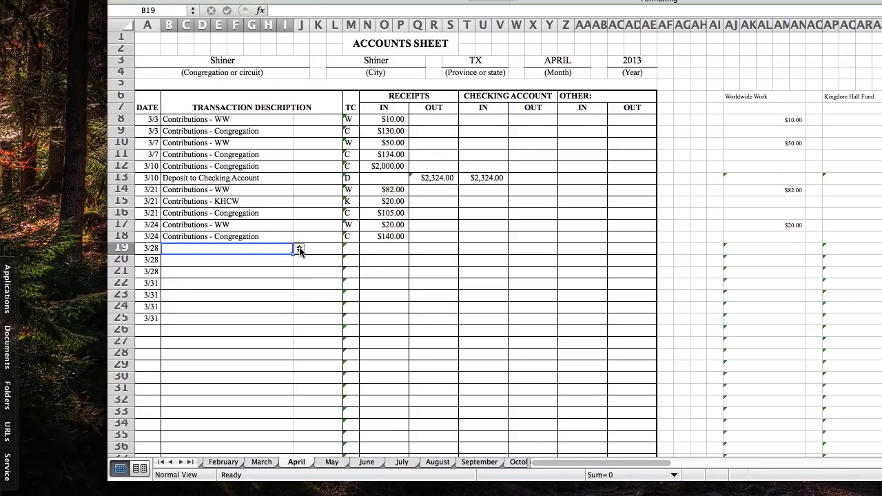
{"action": "left_click", "coordinate": [299, 250]}
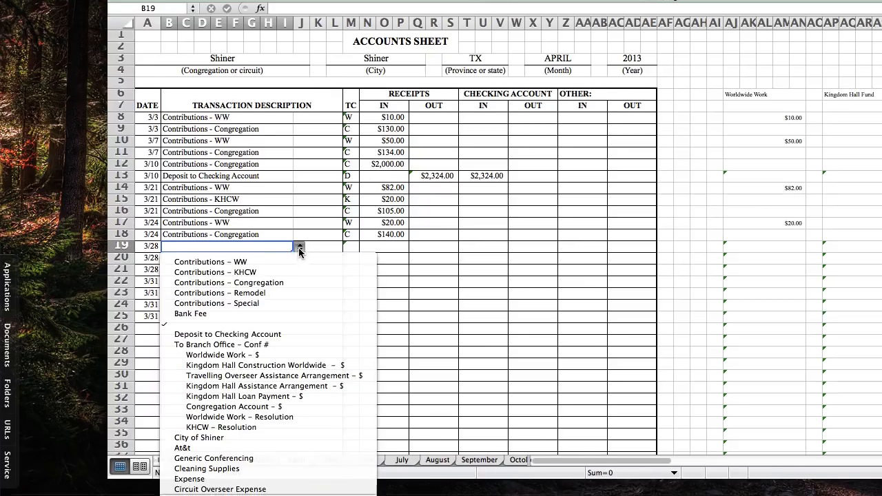
{"action": "left_click", "coordinate": [295, 264]}
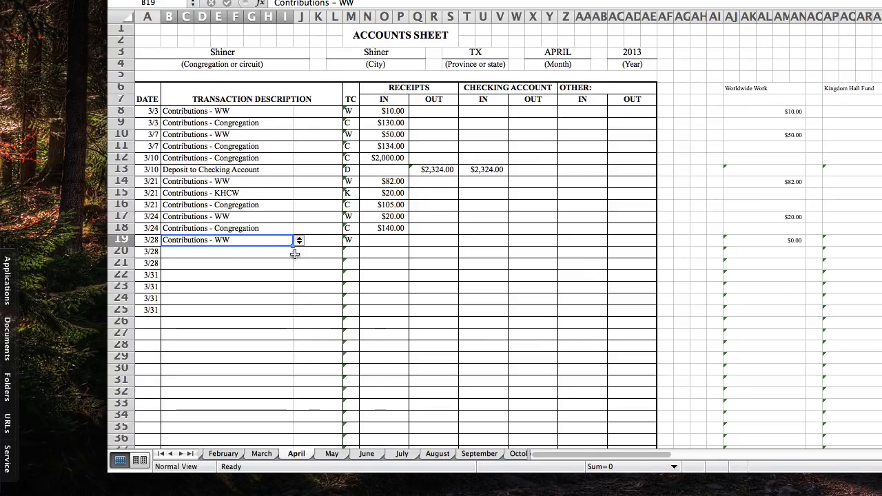
{"action": "left_click", "coordinate": [295, 254]}
{"action": "left_click", "coordinate": [299, 253]}
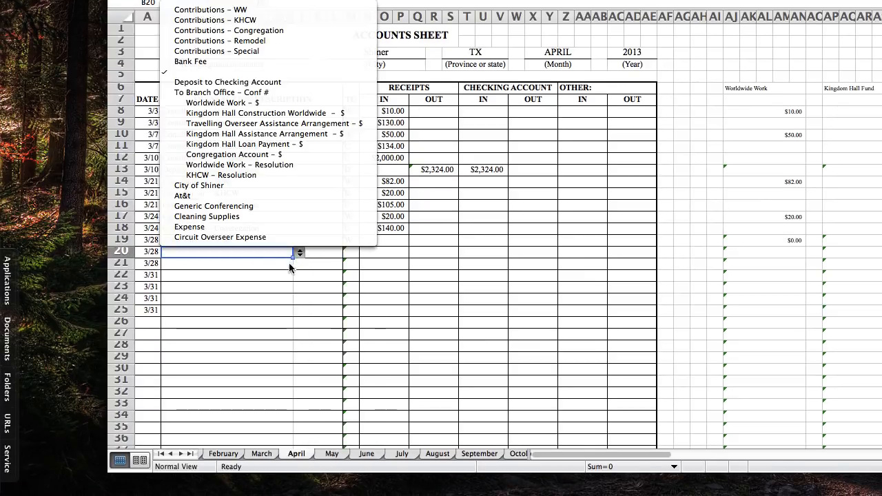
{"action": "left_click", "coordinate": [210, 20]}
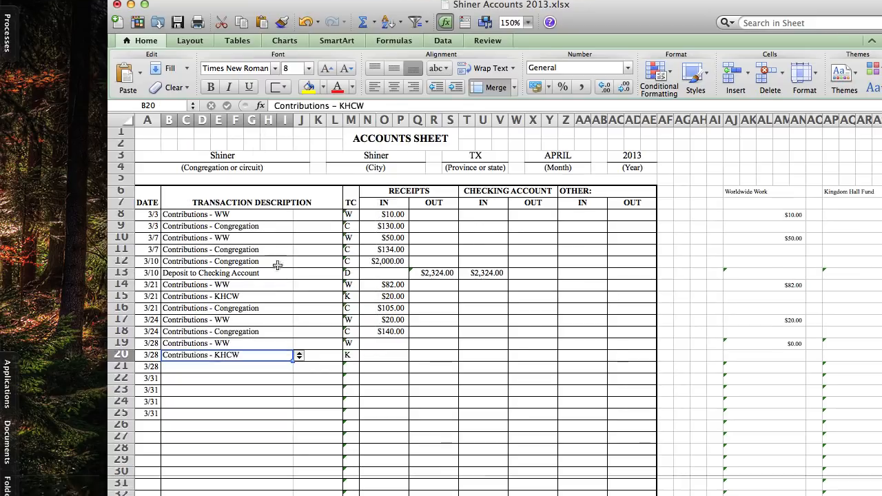
{"action": "left_click", "coordinate": [291, 394]}
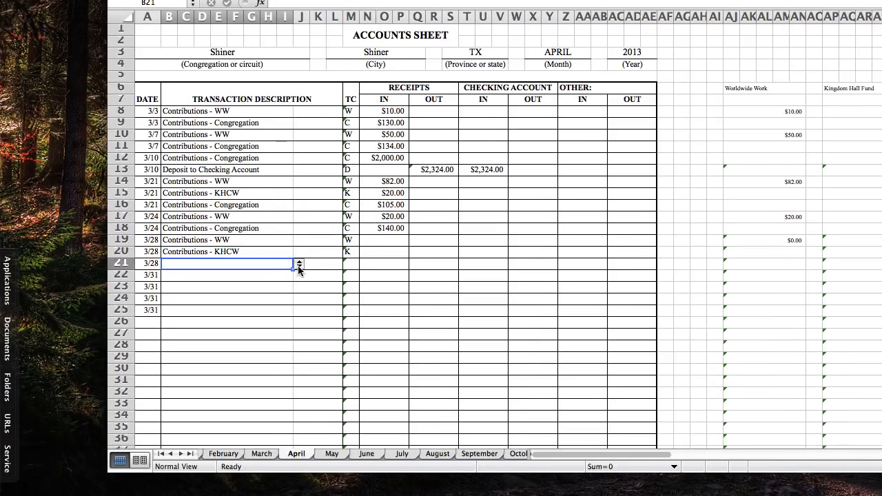
{"action": "left_click", "coordinate": [300, 264]}
{"action": "left_click", "coordinate": [227, 118]}
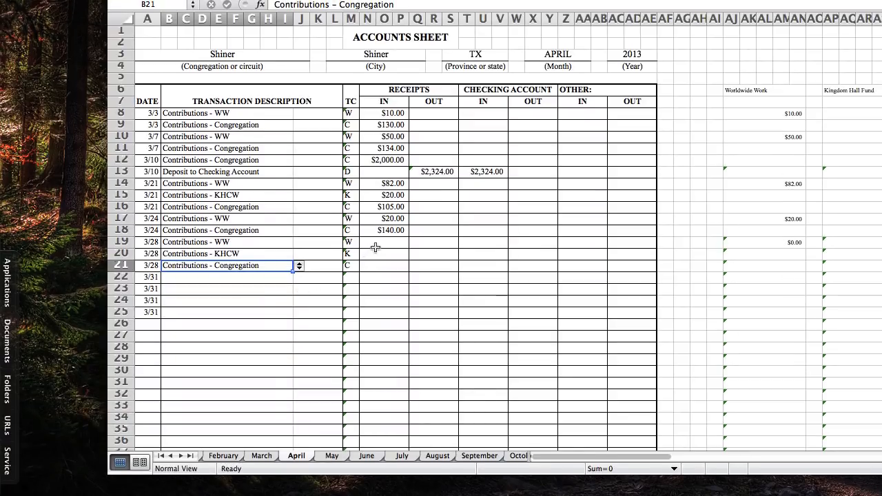
Enter incoming receipts of 10, 10 and 40 for the 3/28 WW, KHCW and Congregation contributions in rows 19 to 21
{"action": "left_click", "coordinate": [377, 242]}
{"action": "type", "text": "10"}
{"action": "key", "text": "Return"}
{"action": "type", "text": "10"}
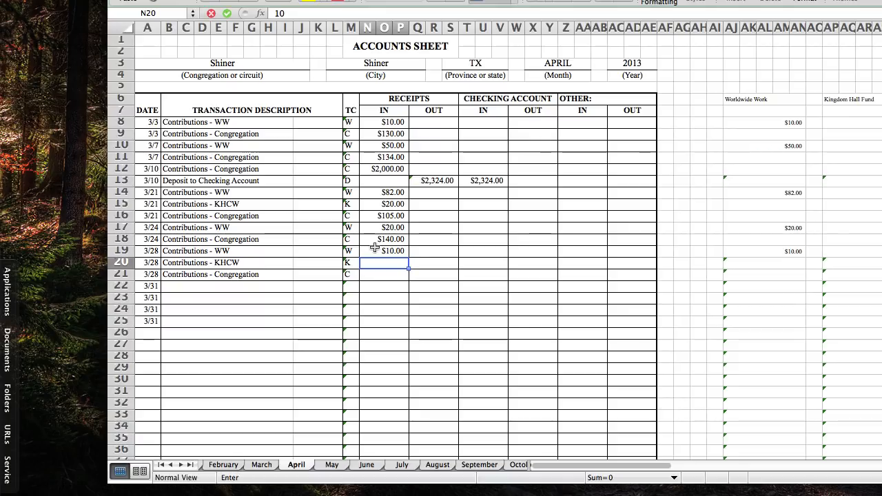
{"action": "key", "text": "Return"}
{"action": "type", "text": "40"}
{"action": "key", "text": "Return"}
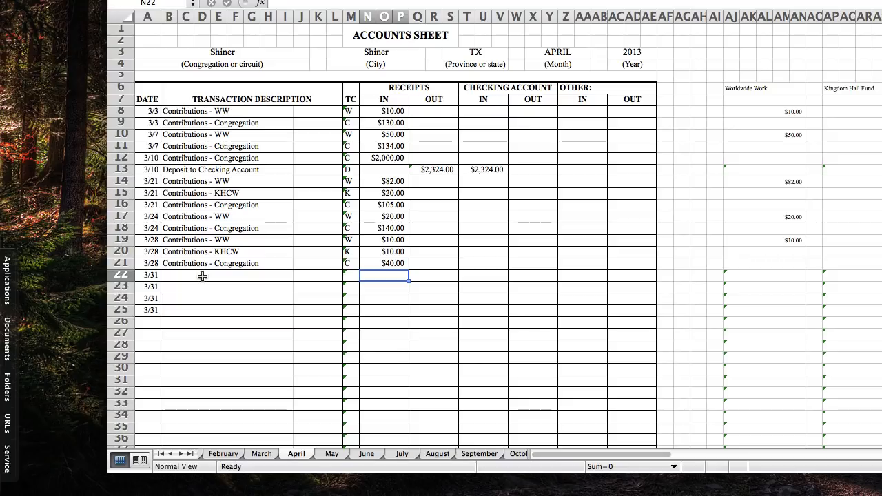
Describe the 3/31 transactions in rows 22 to 24 as Contributions - WW, Contributions - Congregation and Contributions - Special
{"action": "left_click", "coordinate": [201, 275]}
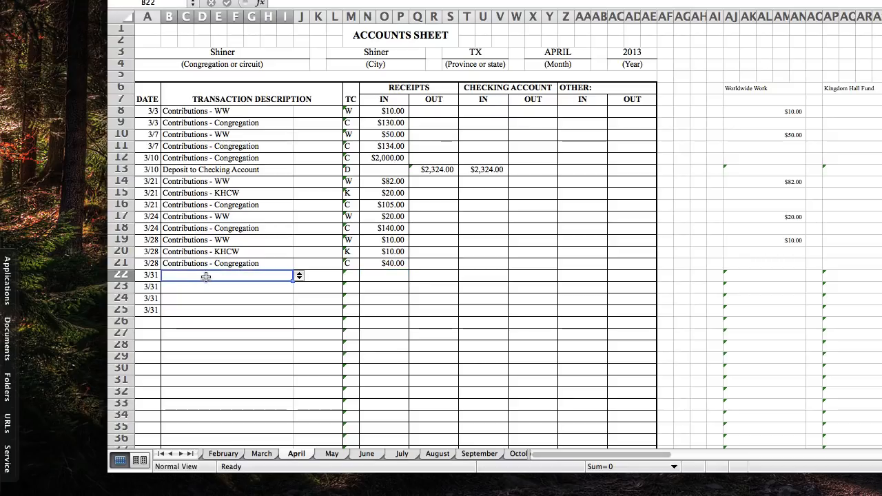
{"action": "left_click", "coordinate": [300, 276]}
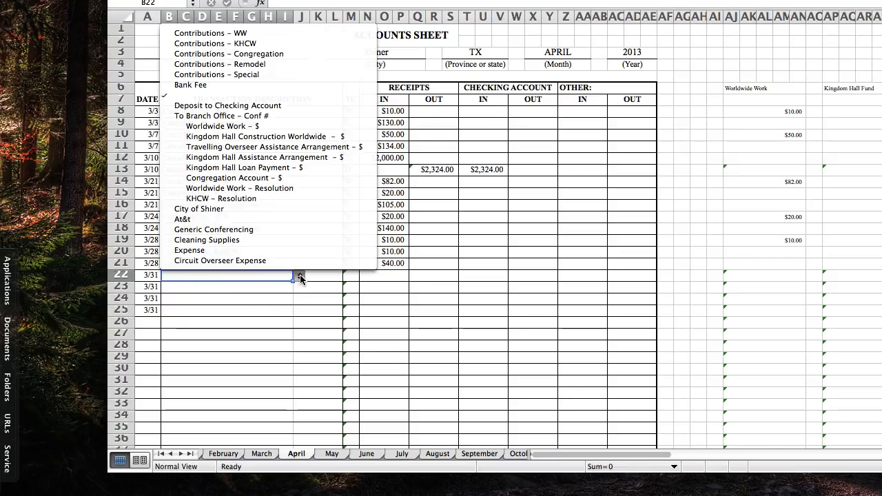
{"action": "left_click", "coordinate": [263, 31]}
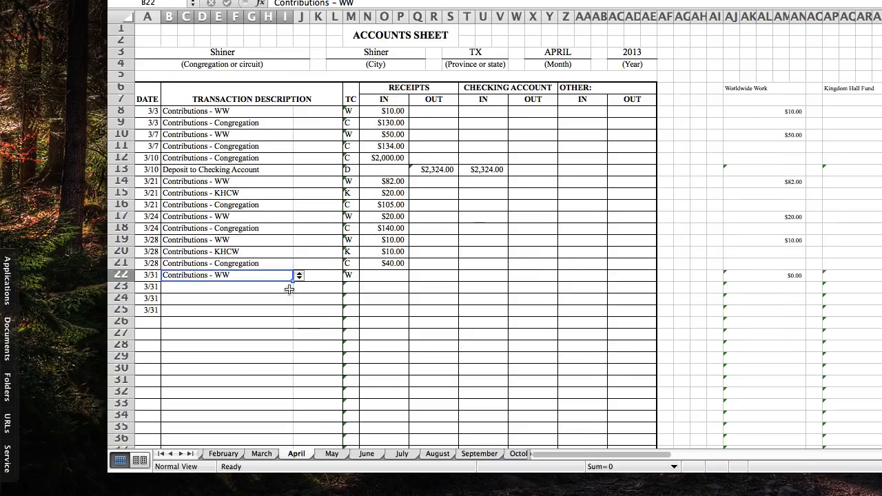
{"action": "left_click", "coordinate": [290, 287]}
{"action": "left_click", "coordinate": [299, 287]}
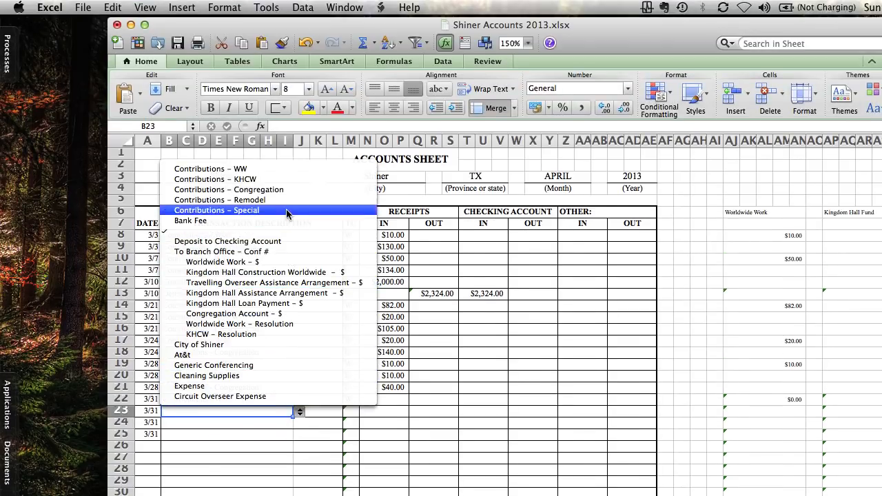
{"action": "left_click", "coordinate": [286, 65]}
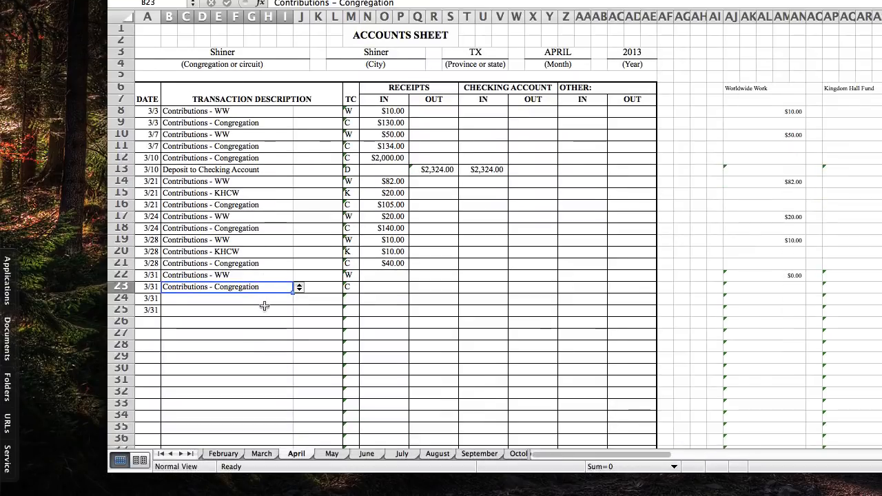
{"action": "left_click", "coordinate": [265, 301]}
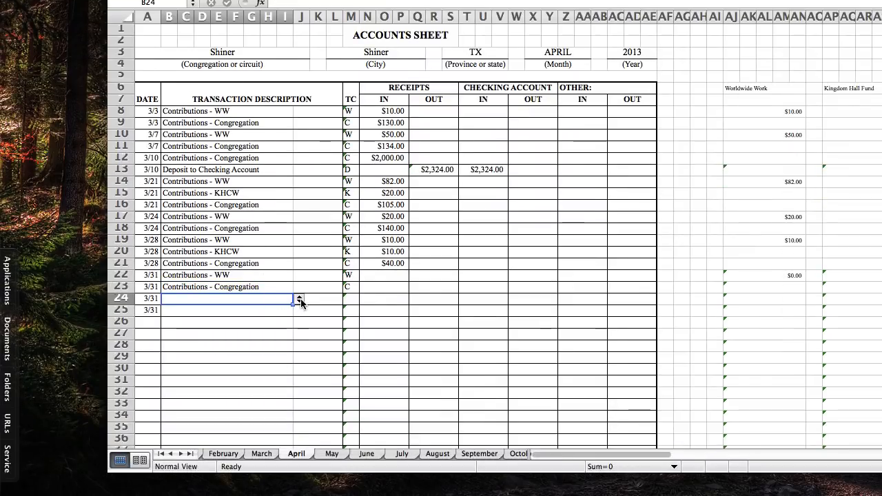
{"action": "left_click", "coordinate": [299, 299]}
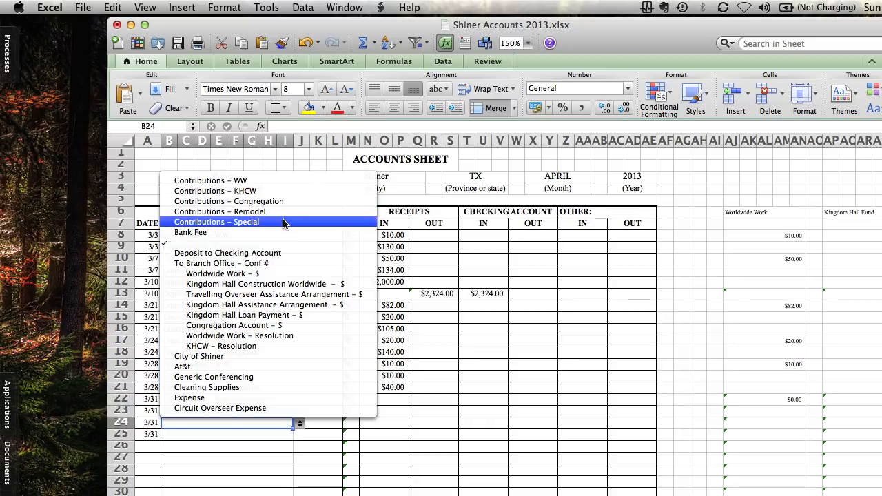
{"action": "left_click", "coordinate": [283, 222]}
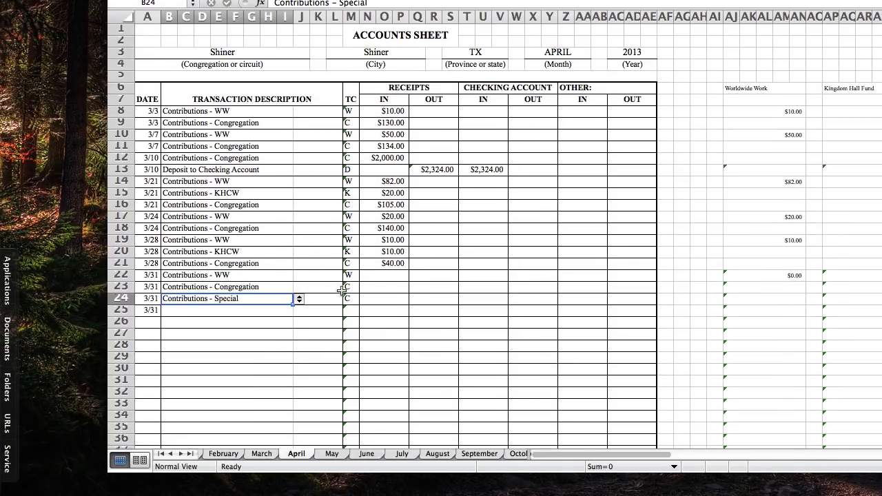
Enter incoming receipts of 28, 230 and 5 for the 3/31 WW, Congregation and Special contributions in rows 22 to 24
{"action": "left_click", "coordinate": [380, 278]}
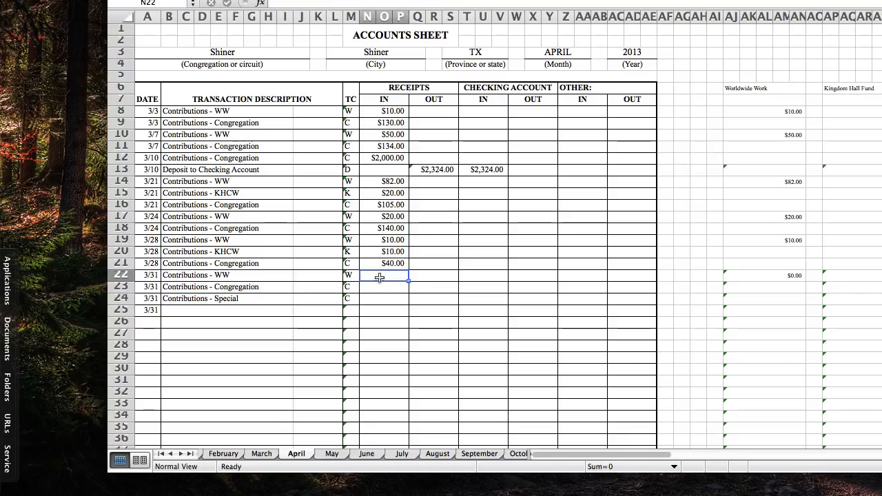
{"action": "type", "text": "28"}
{"action": "key", "text": "Return"}
{"action": "type", "text": "230"}
{"action": "key", "text": "Return"}
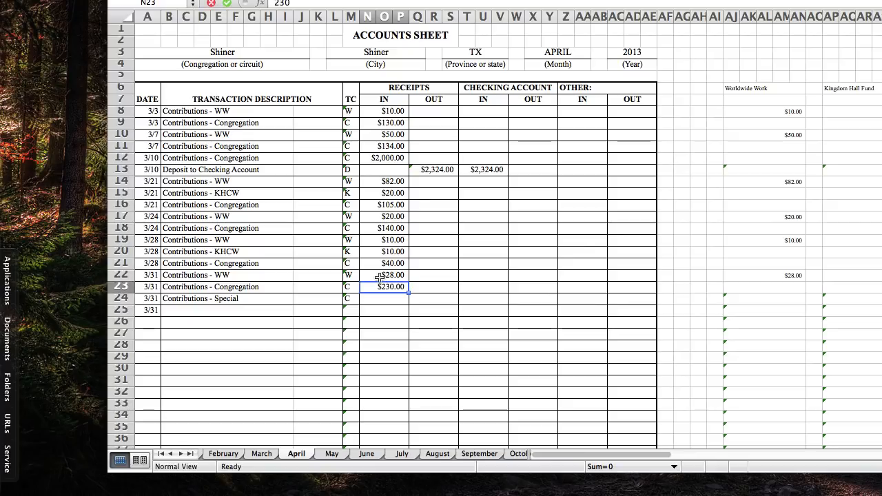
{"action": "type", "text": "5"}
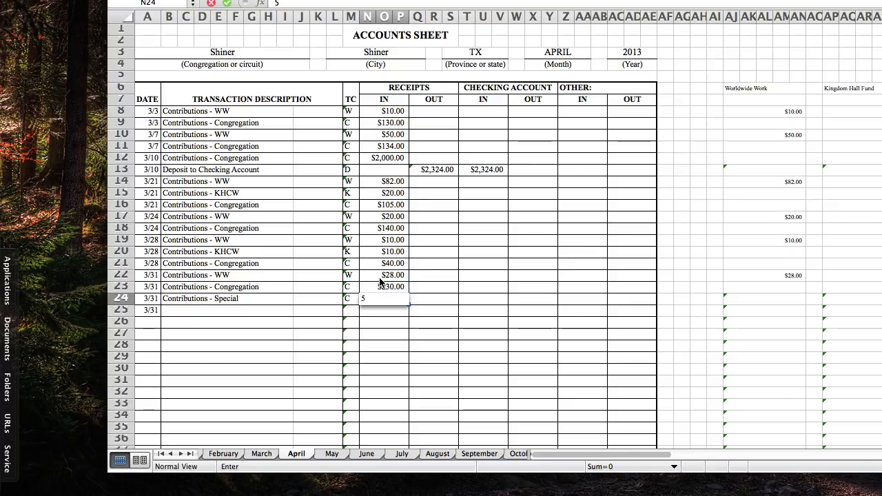
{"action": "key", "text": "Return"}
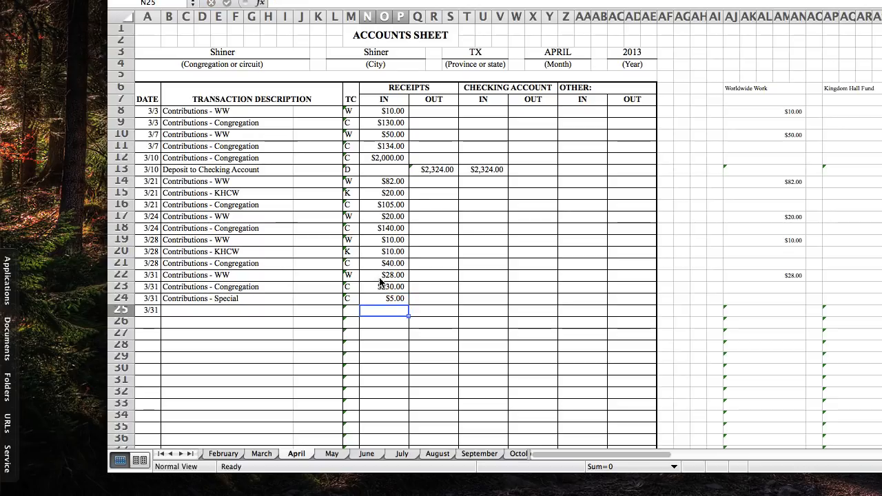
Describe the last 3/31 transaction, in row 25, as Deposit to Checking Account
{"action": "left_click", "coordinate": [288, 314]}
{"action": "left_click", "coordinate": [299, 311]}
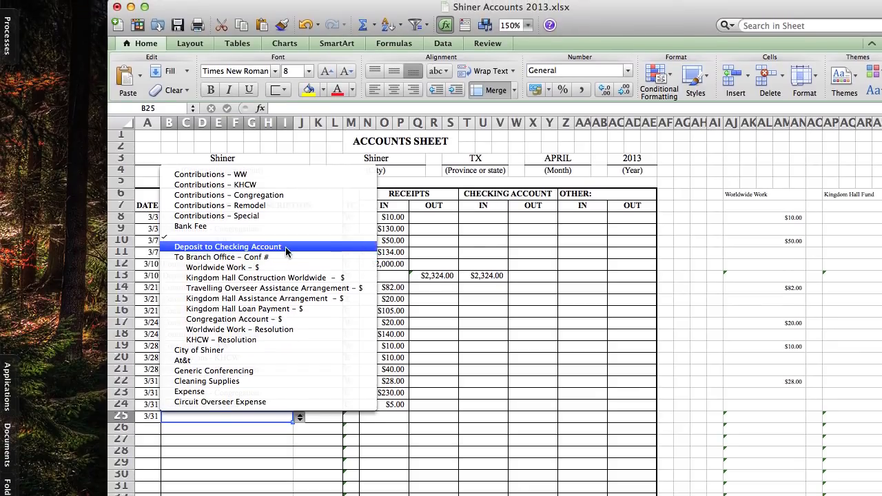
{"action": "left_click", "coordinate": [286, 209]}
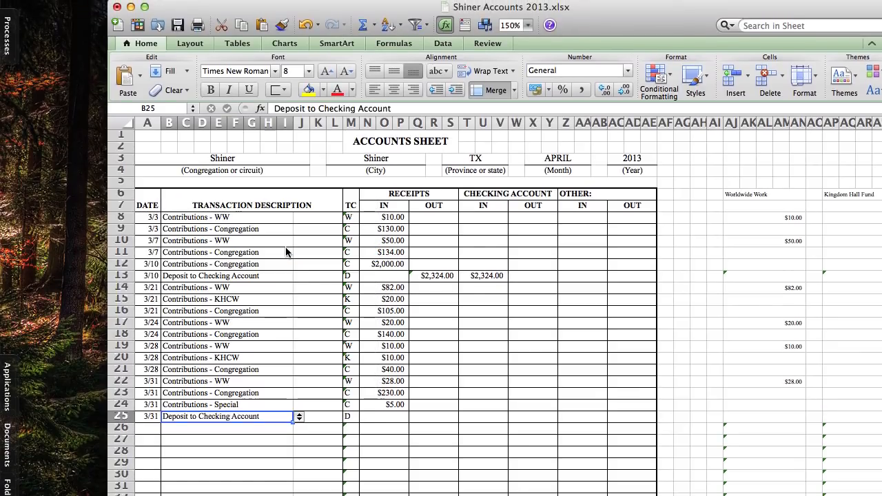
Enter a SUM of the incoming receipts N14:P24 as the outgoing receipts amount of the 3/31 deposit in Q25
{"action": "left_click", "coordinate": [425, 314]}
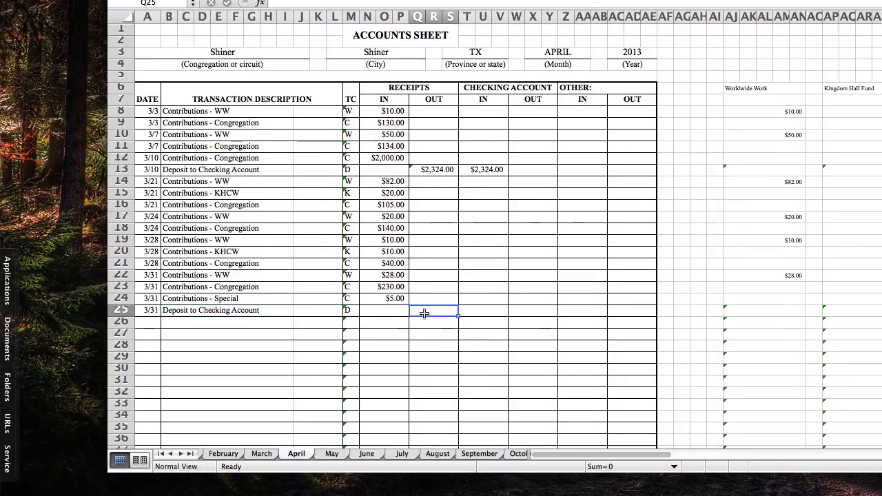
{"action": "type", "text": "=sUM"}
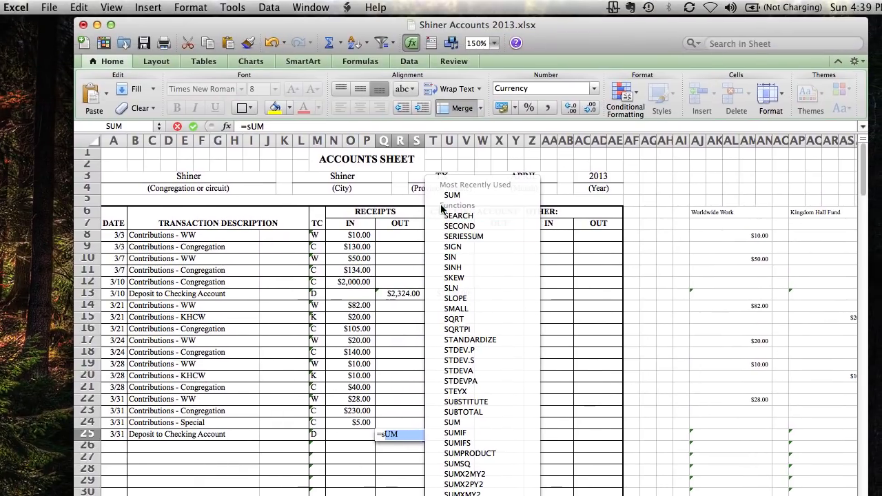
{"action": "double_click", "coordinate": [442, 196]}
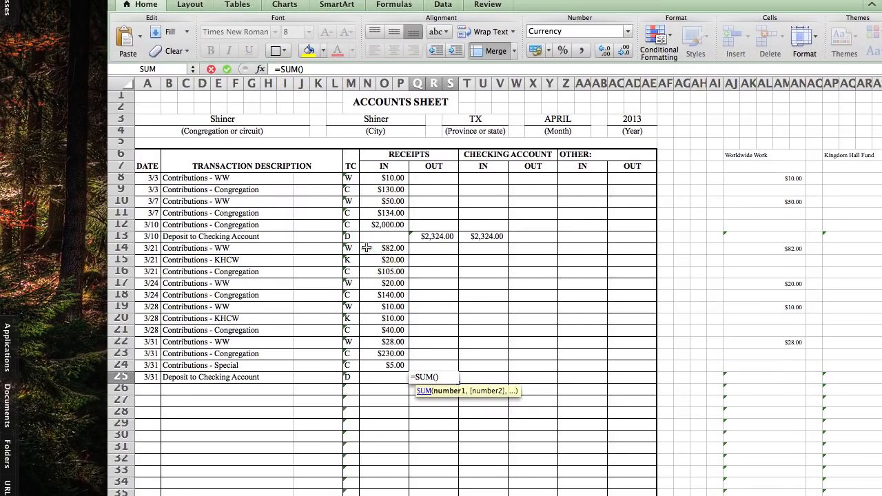
{"action": "left_click", "coordinate": [366, 247]}
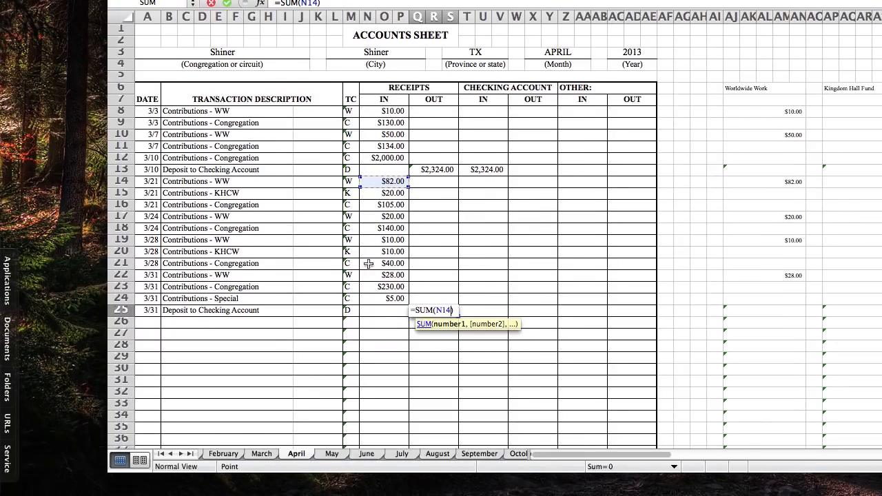
{"action": "left_click", "coordinate": [369, 300], "text": "shift"}
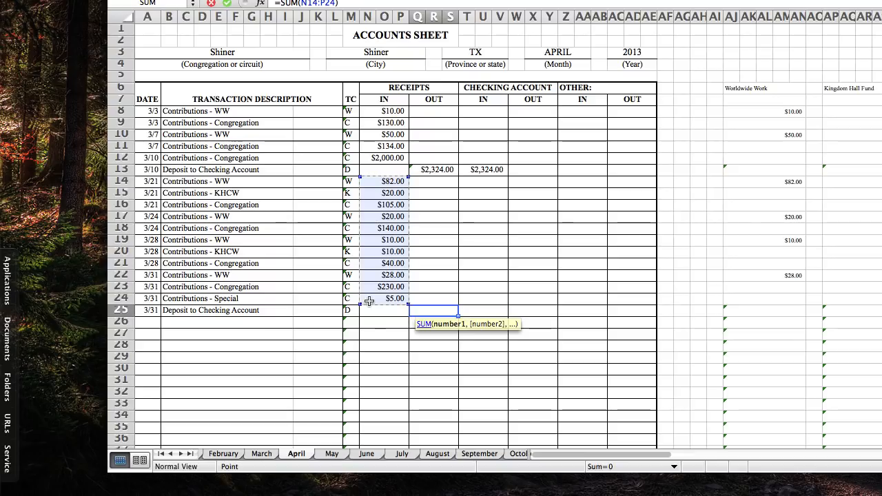
{"action": "key", "text": "Return"}
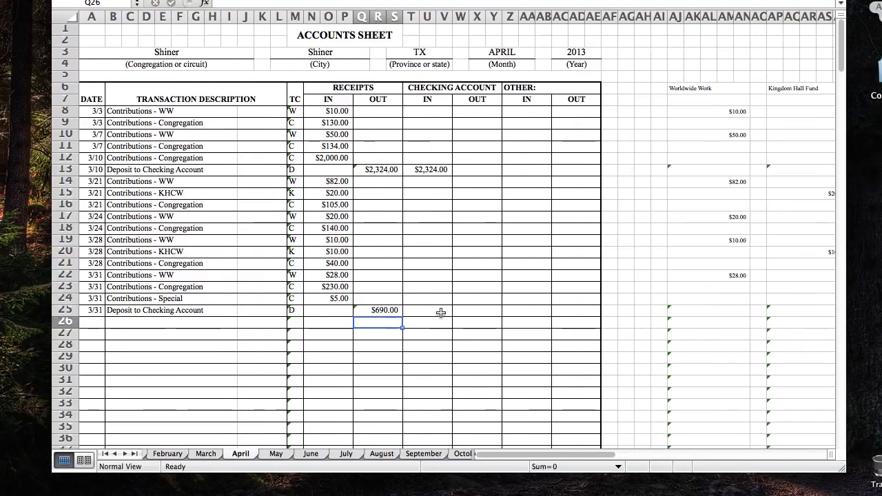
Set the checking account's incoming amount for the 3/31 deposit in row 25 to the formula =Q25
{"action": "left_click", "coordinate": [497, 312]}
{"action": "type", "text": "="}
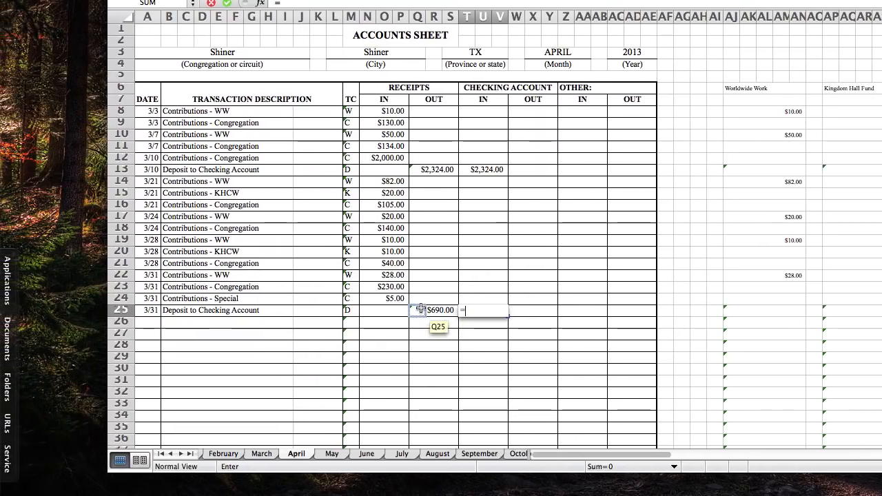
{"action": "left_click", "coordinate": [420, 309]}
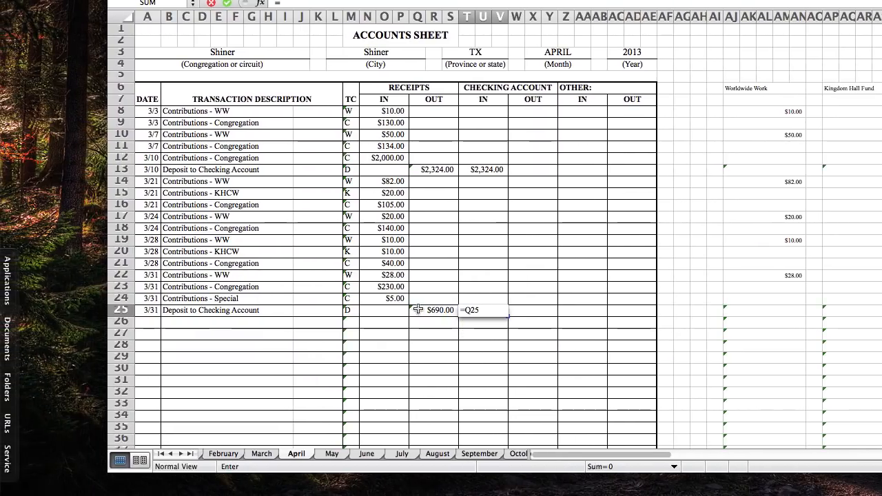
{"action": "key", "text": "Return"}
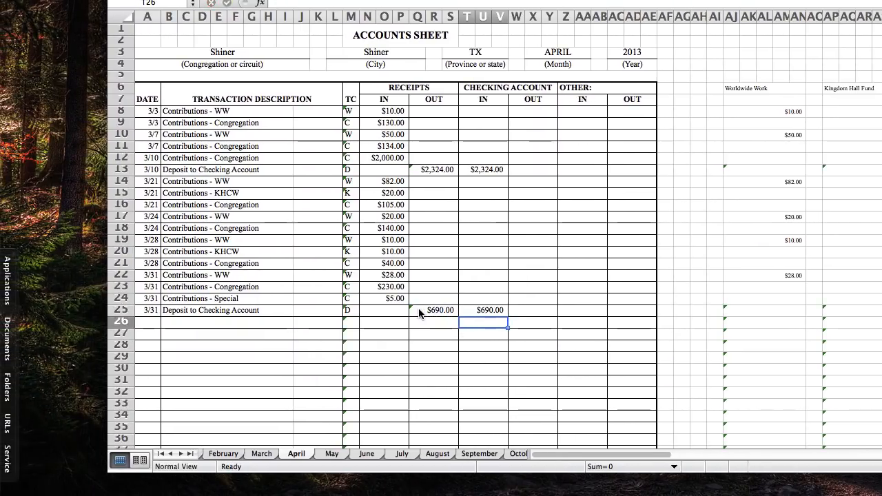